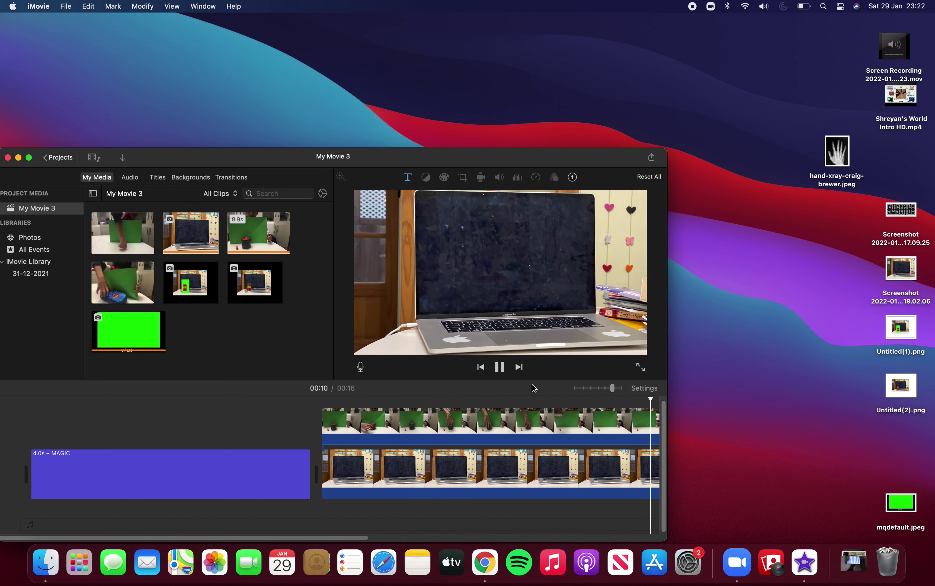
Browse the projects list, briefly reopening My Movie 3, then return to all projects
scroll(550, 411, "right", 10)
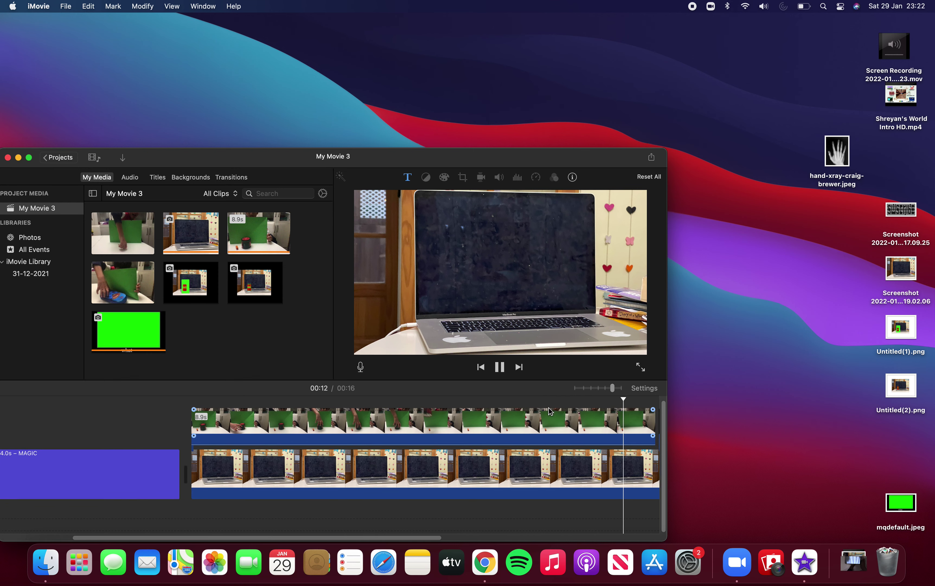
scroll(551, 410, "right", 10)
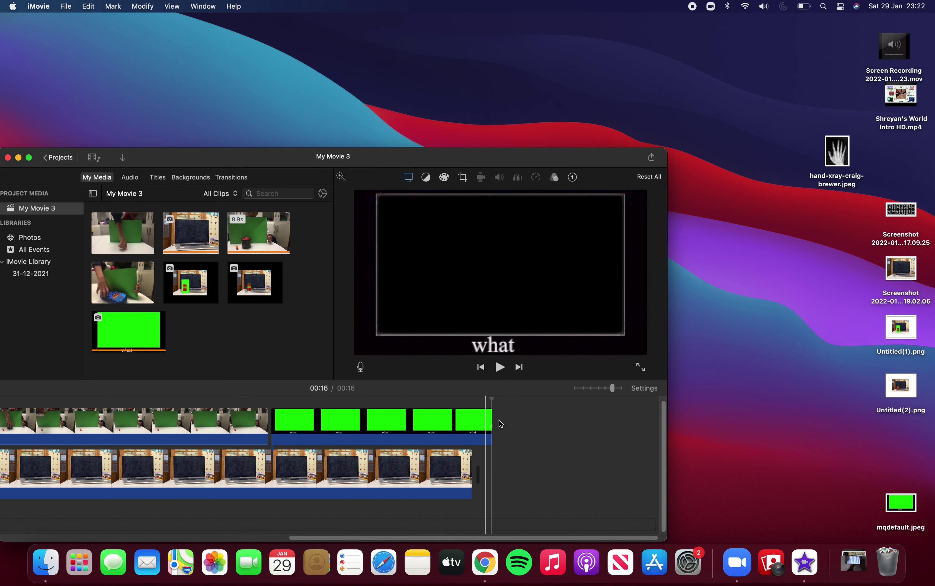
scroll(422, 416, "left", 5)
scroll(421, 415, "left", 10)
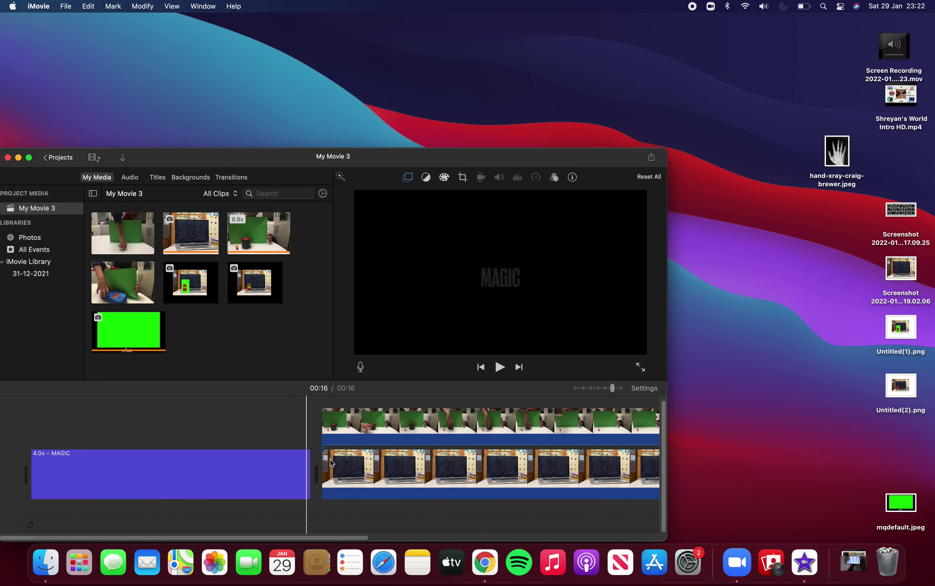
left_click(67, 159)
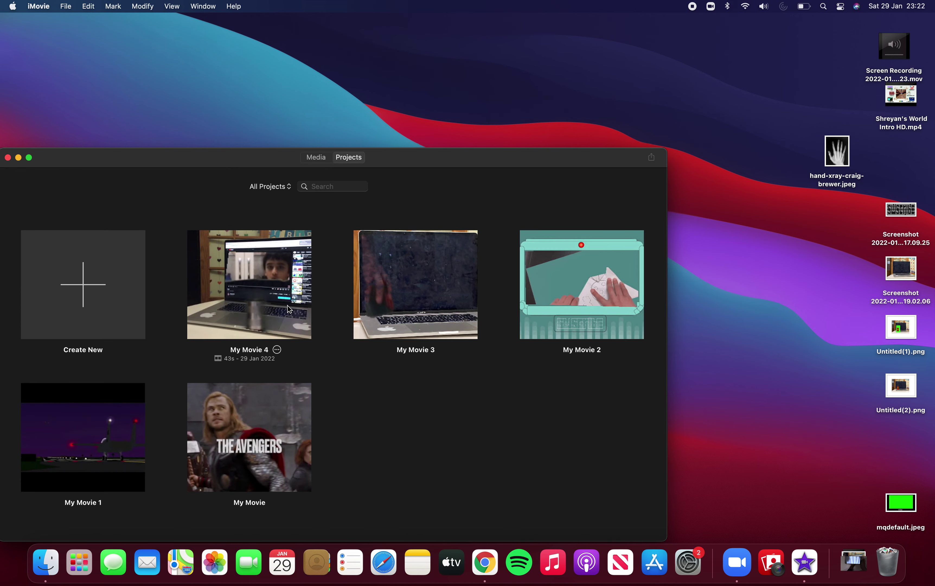
left_click(287, 309)
double_click(428, 314)
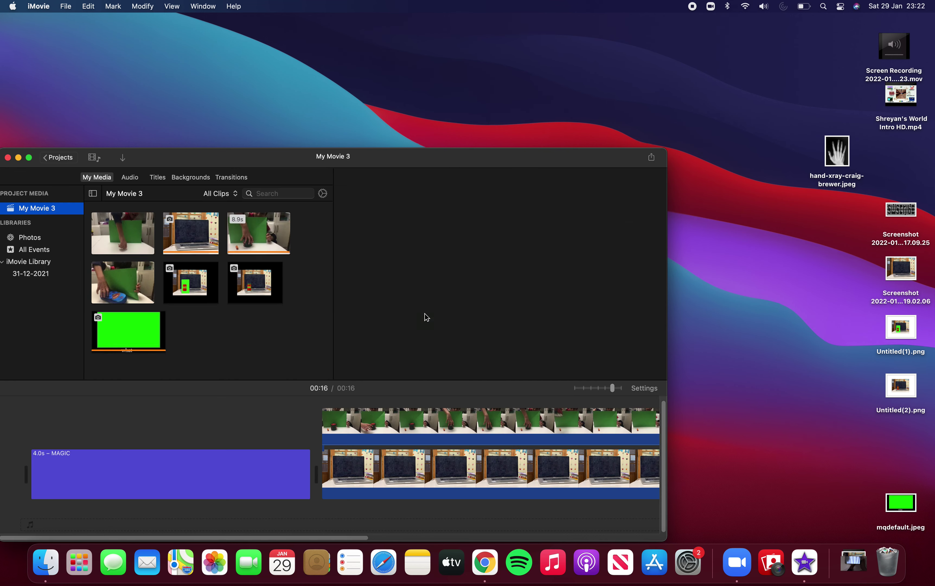
left_click(69, 164)
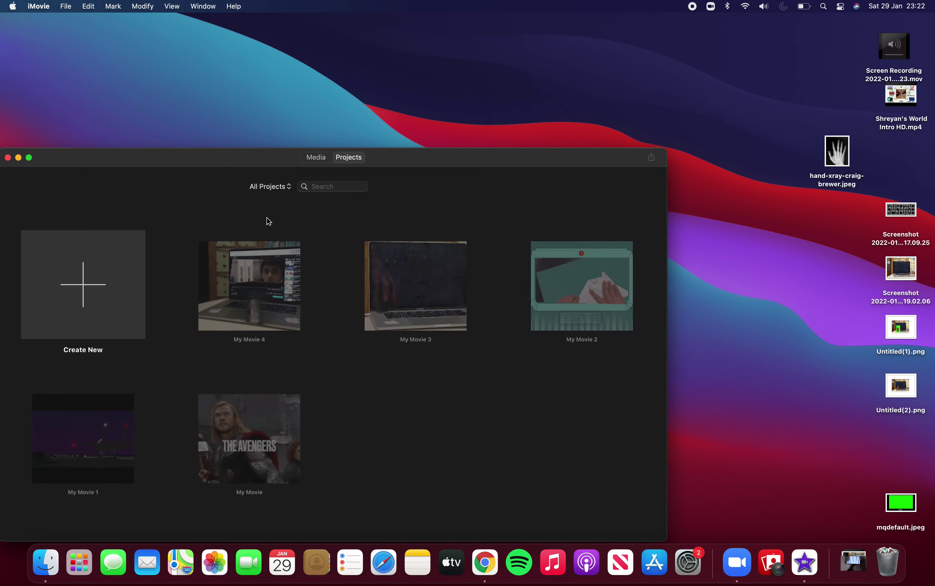
Rename the My Movie 3 project to 'Magic'
left_click(445, 350)
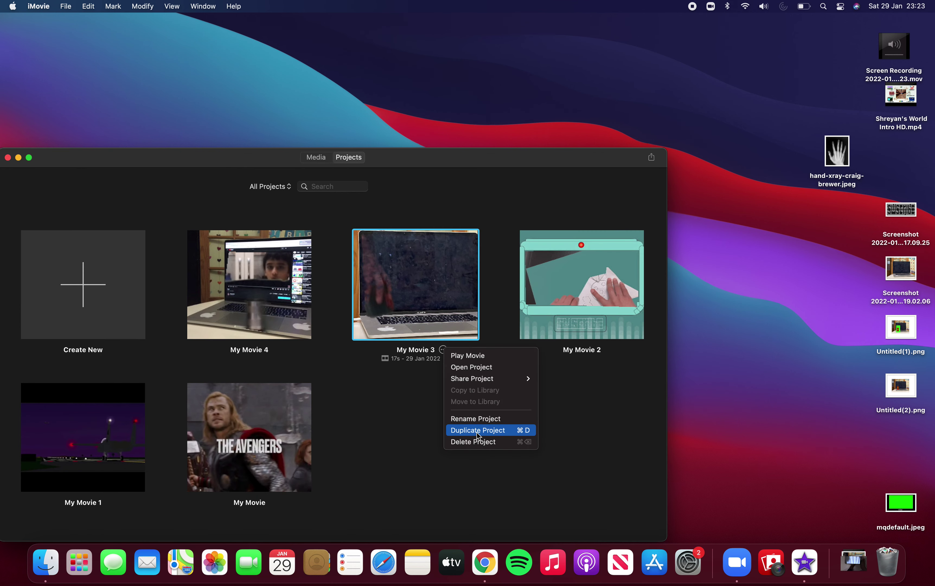
left_click(479, 419)
type("Magic")
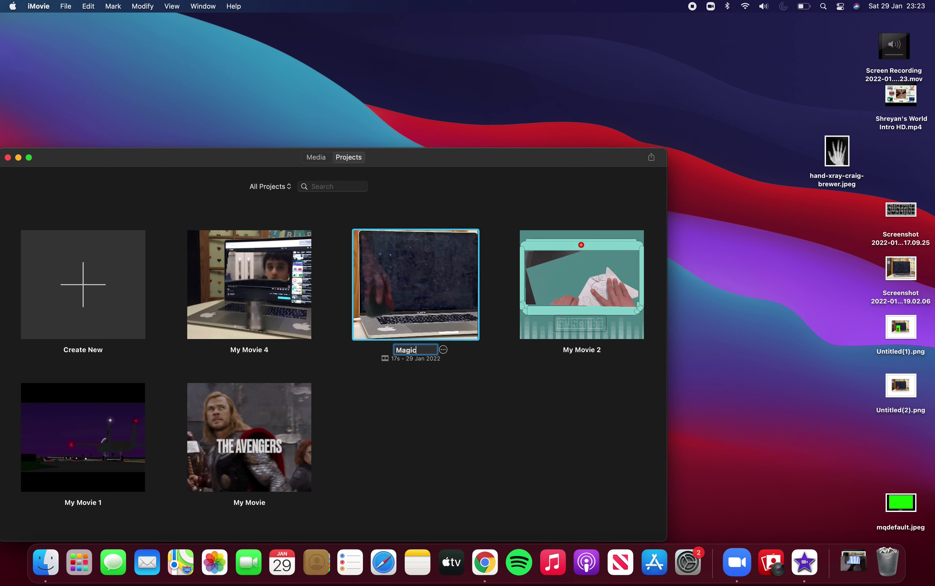
left_click(462, 390)
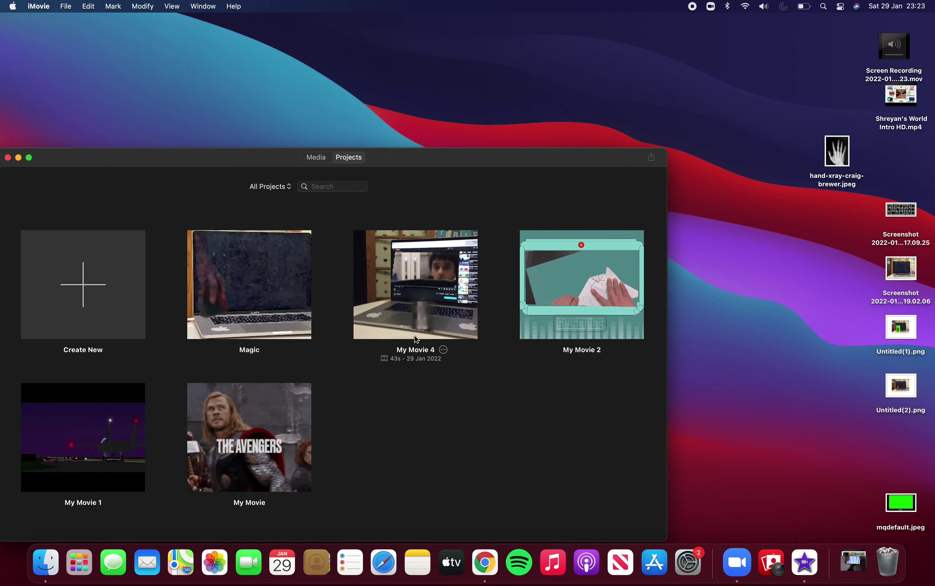
Rename My Movie 4 to 'Magic 2', then open the Magic project for editing
left_click(444, 351)
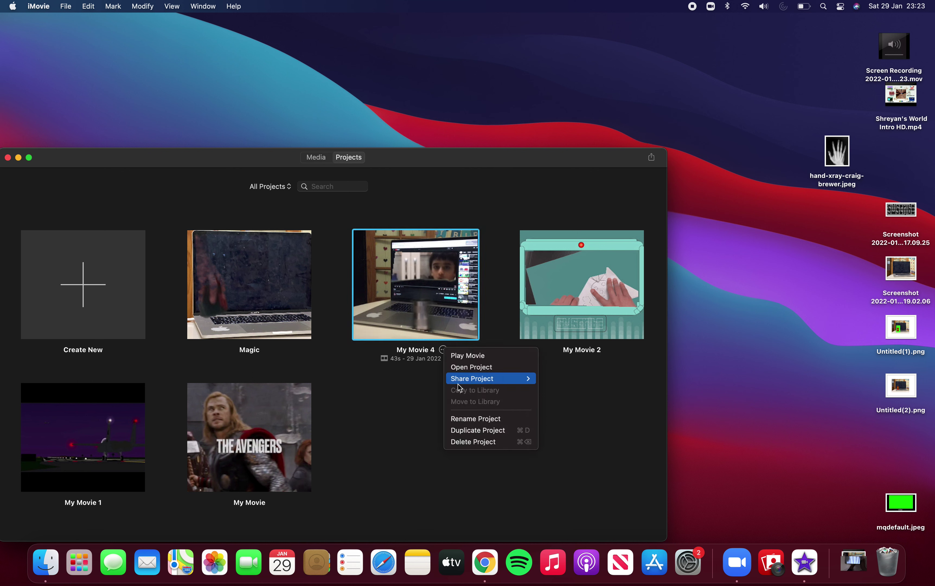
left_click(478, 419)
type("Magic")
key("Return")
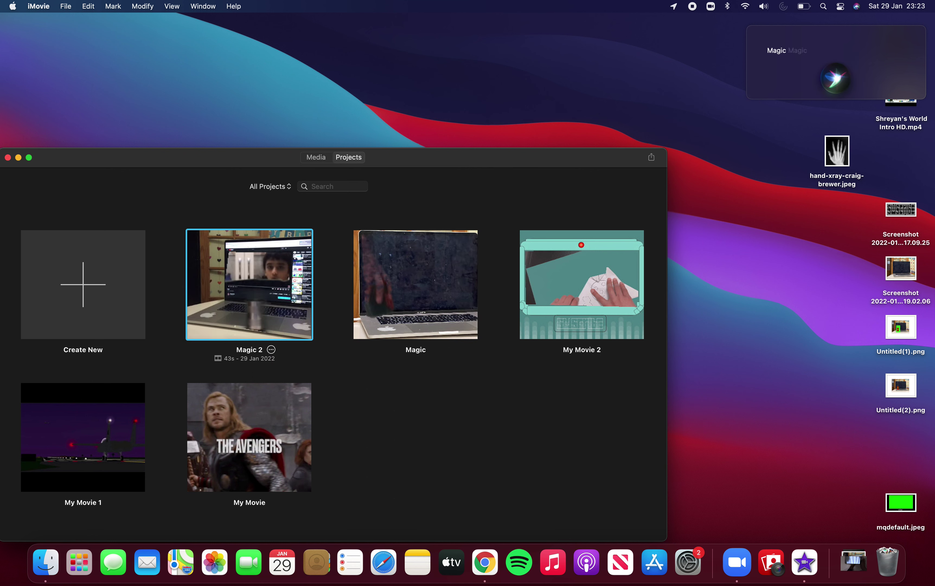
left_click(749, 27)
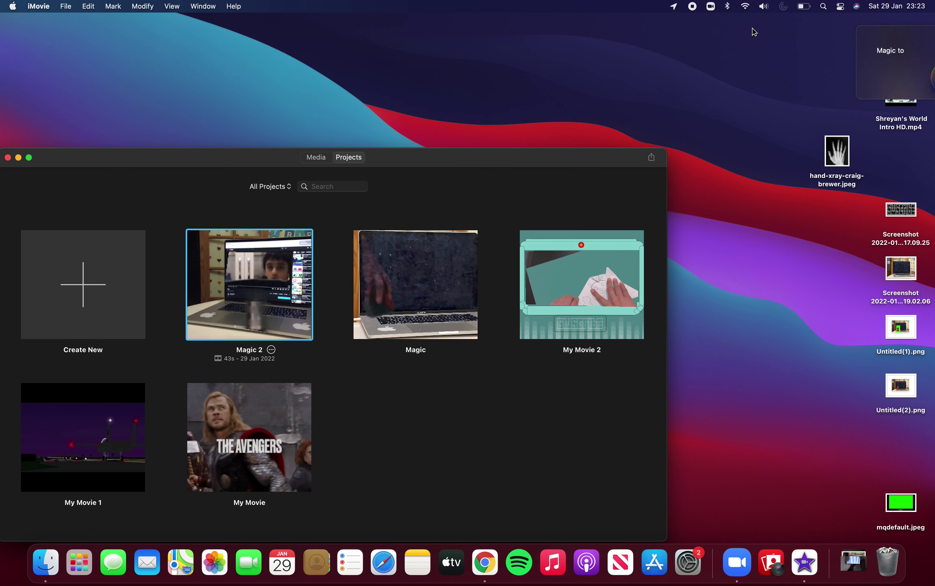
double_click(400, 298)
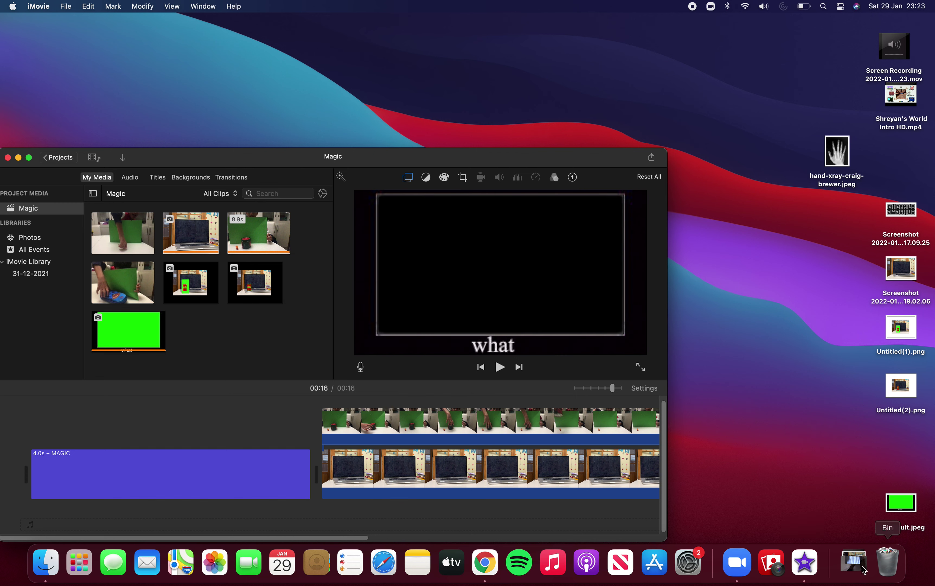
left_click(778, 568)
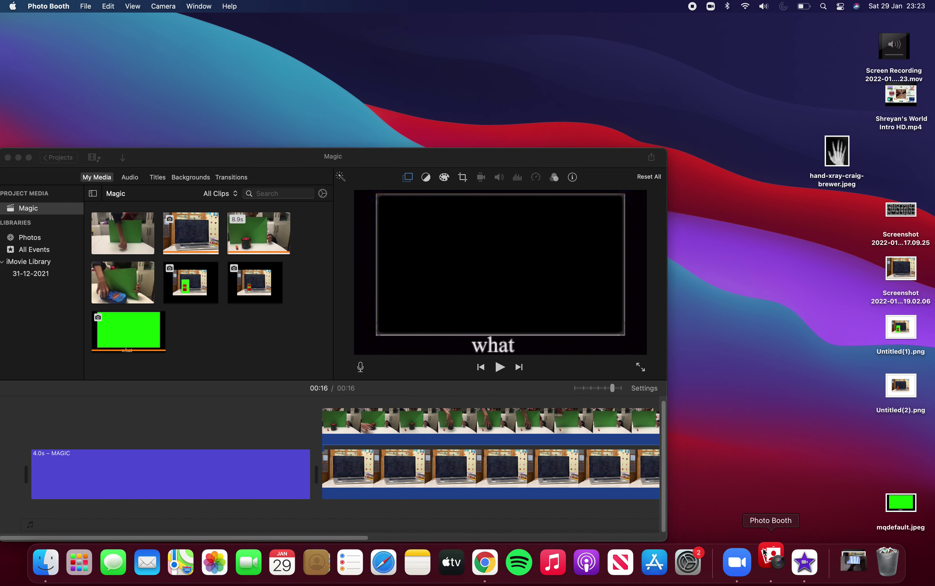
left_click(855, 259)
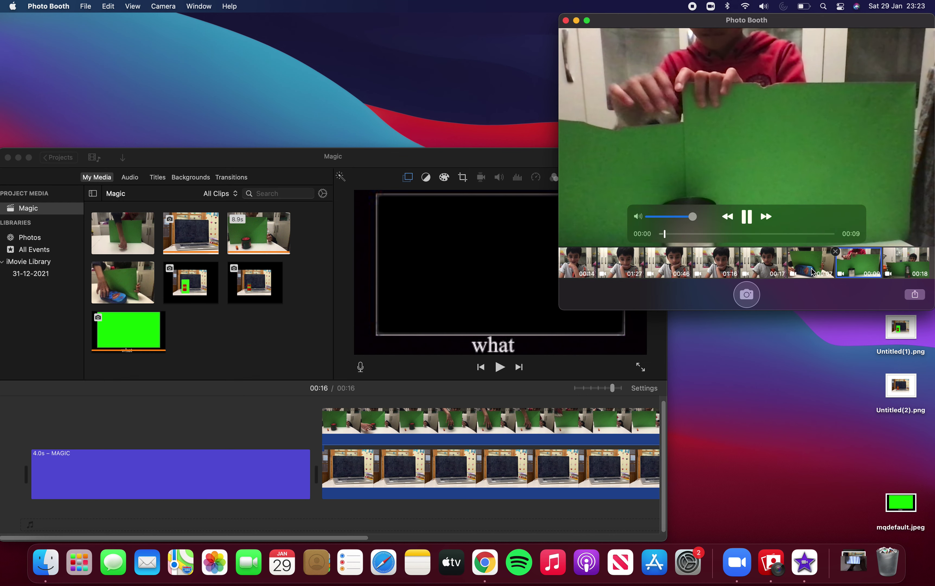
key("Right")
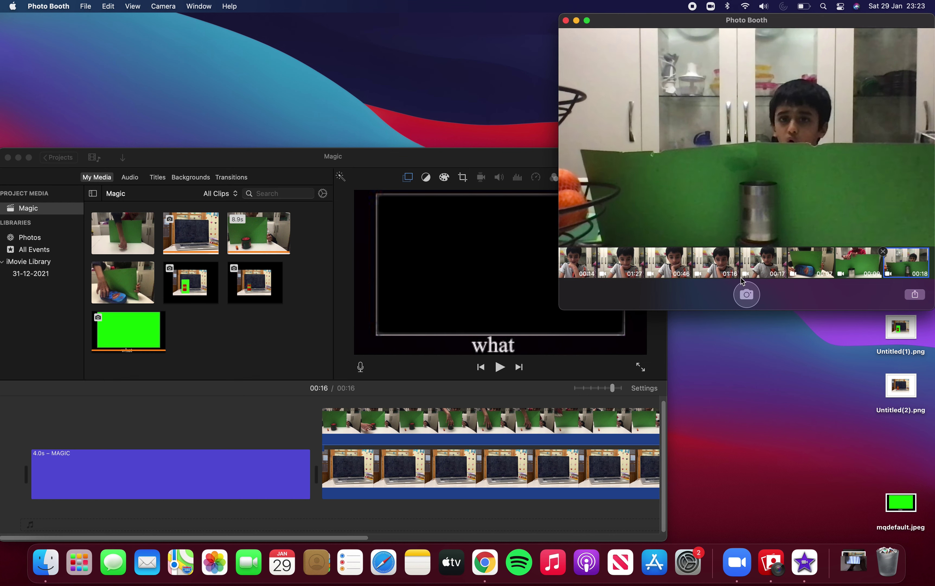
left_click(810, 263)
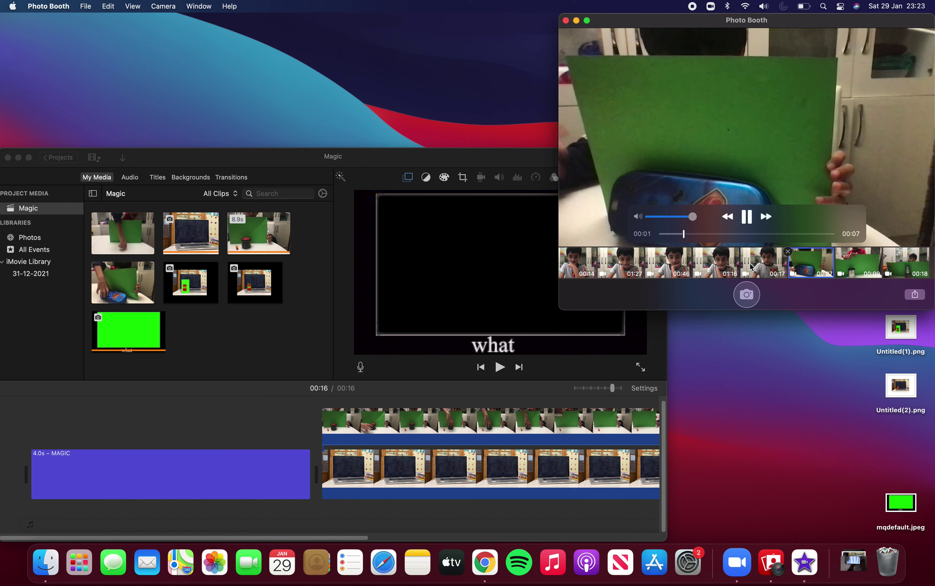
left_click(751, 220)
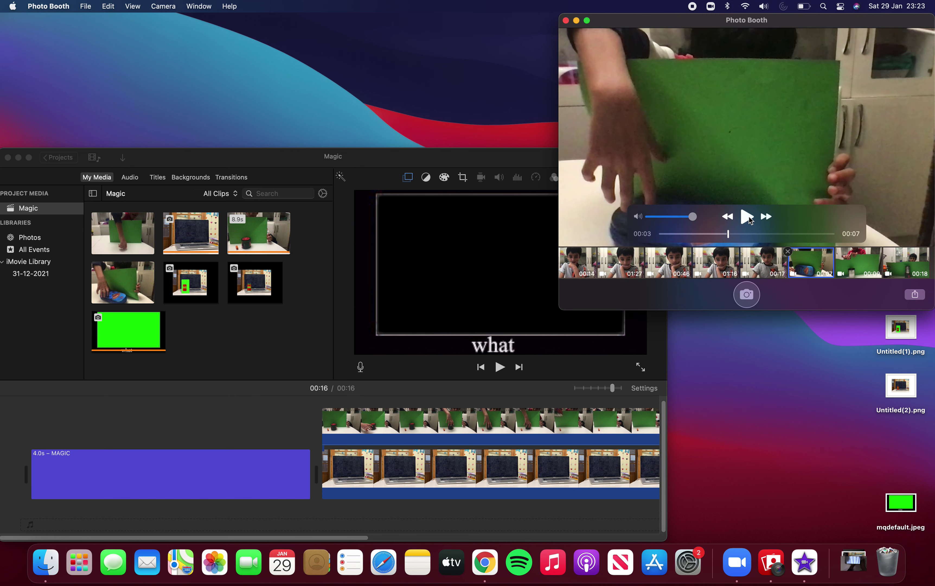
left_click(565, 20)
scroll(509, 472, "right", 10)
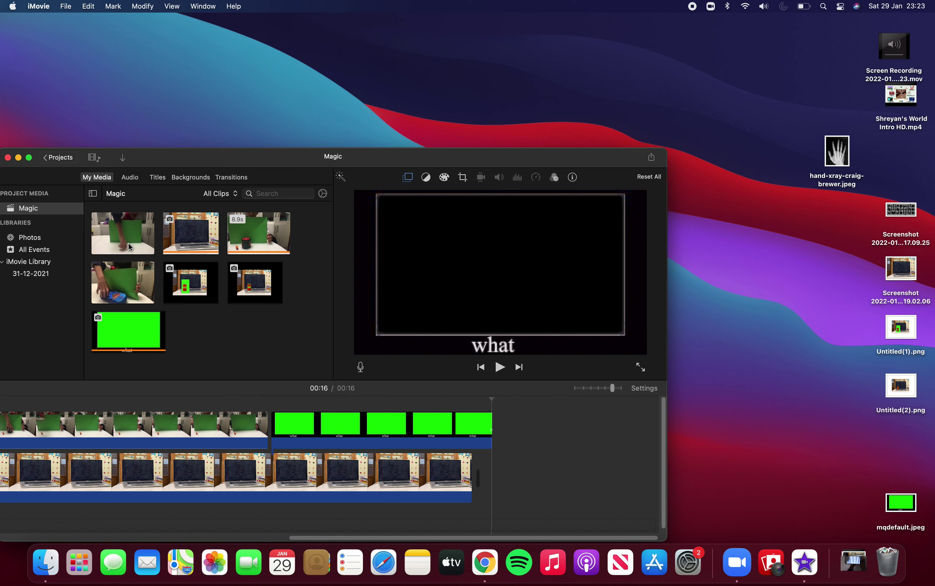
mouse_move(255, 236)
left_mouse_down()
mouse_move(518, 448)
mouse_move(540, 454)
left_mouse_up()
left_click(449, 427)
left_click(499, 367)
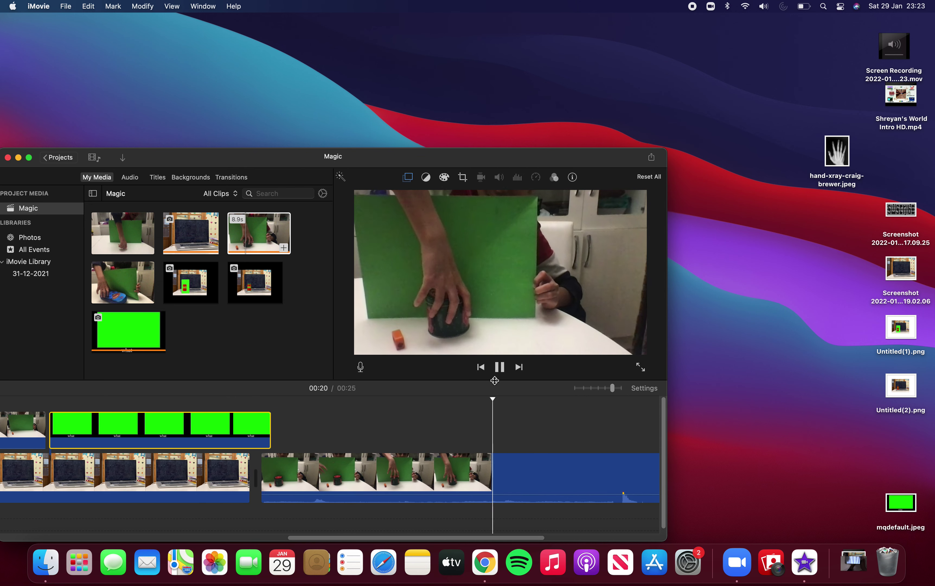
left_click(500, 369)
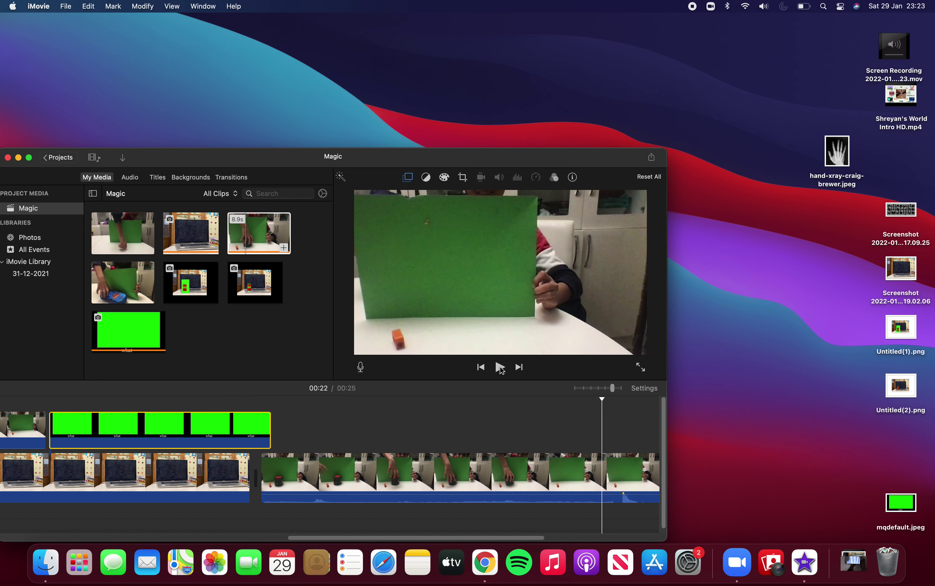
left_click(457, 473)
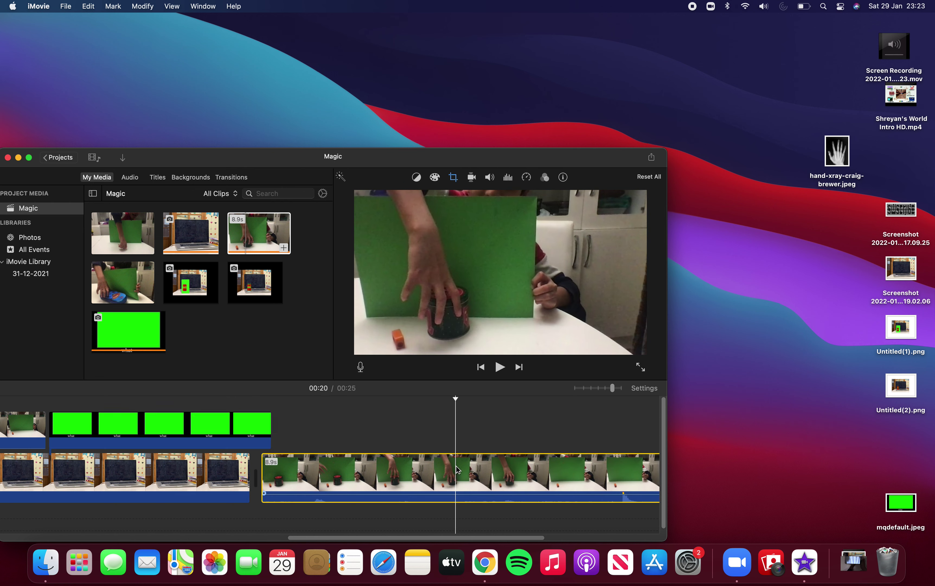
key("Delete")
scroll(240, 457, "left", 10)
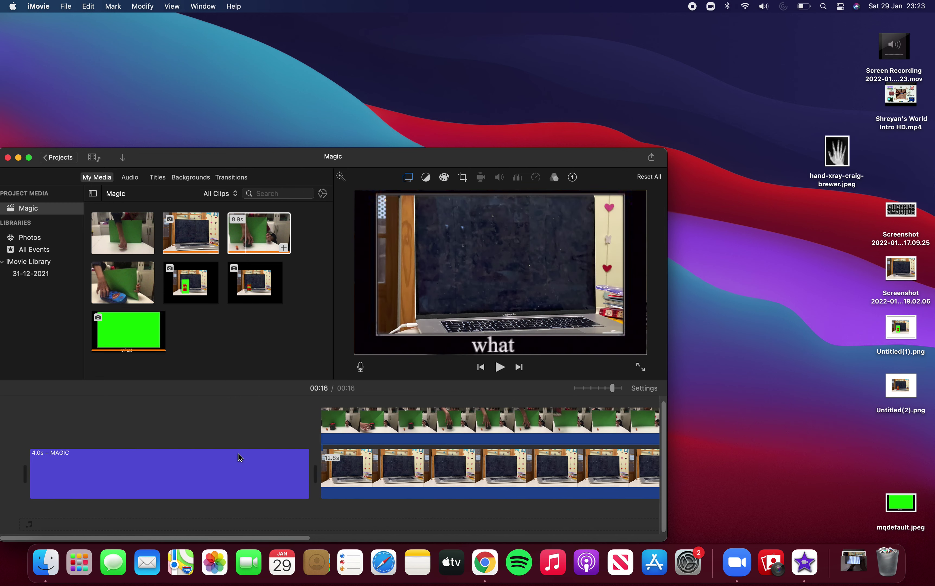
left_click(178, 232)
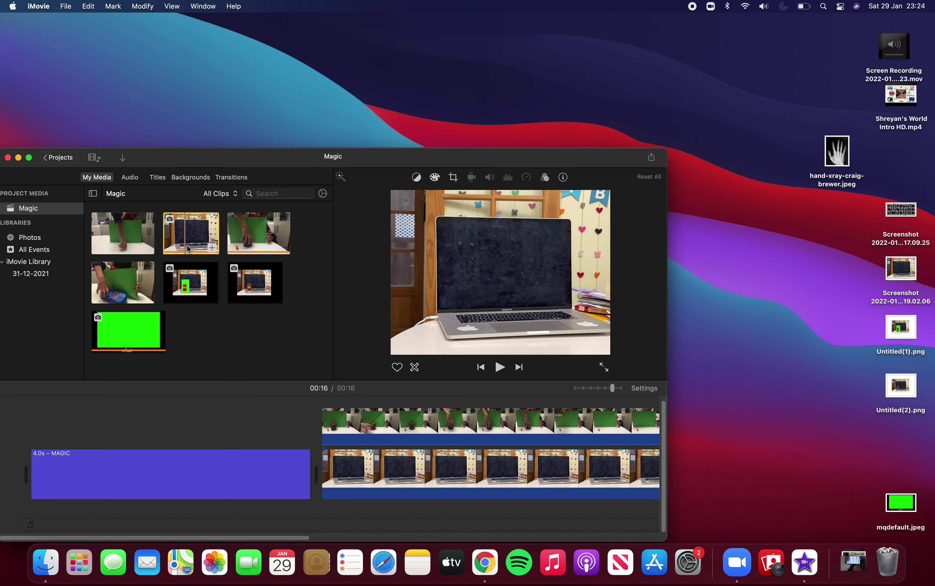
Select the upper green-card clip, set its overlay style to Cutaway, and show the overlay style list
scroll(286, 415, "right", 5)
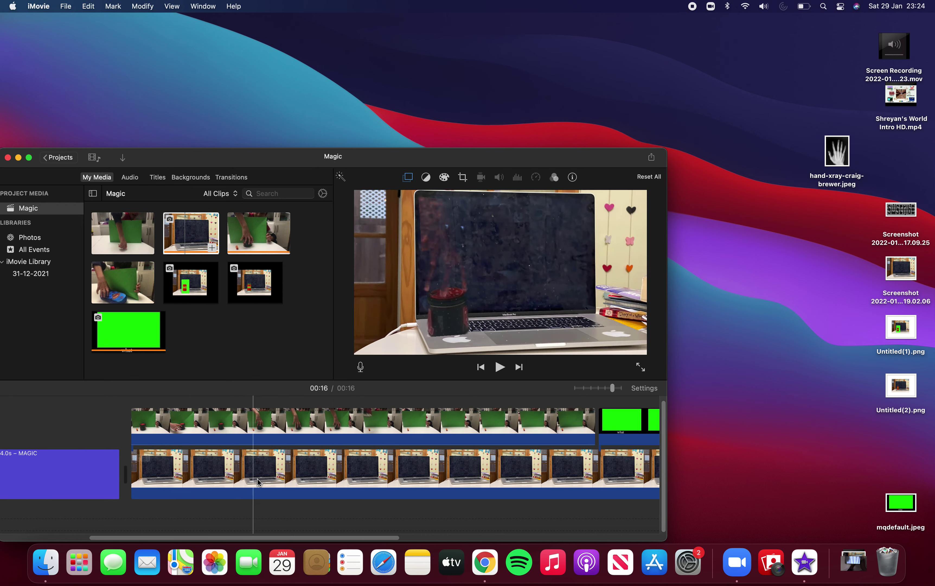
left_click(262, 483)
left_click(253, 423)
left_click(407, 177)
left_click(387, 195)
left_click(387, 211)
left_click(387, 196)
left_click(387, 186)
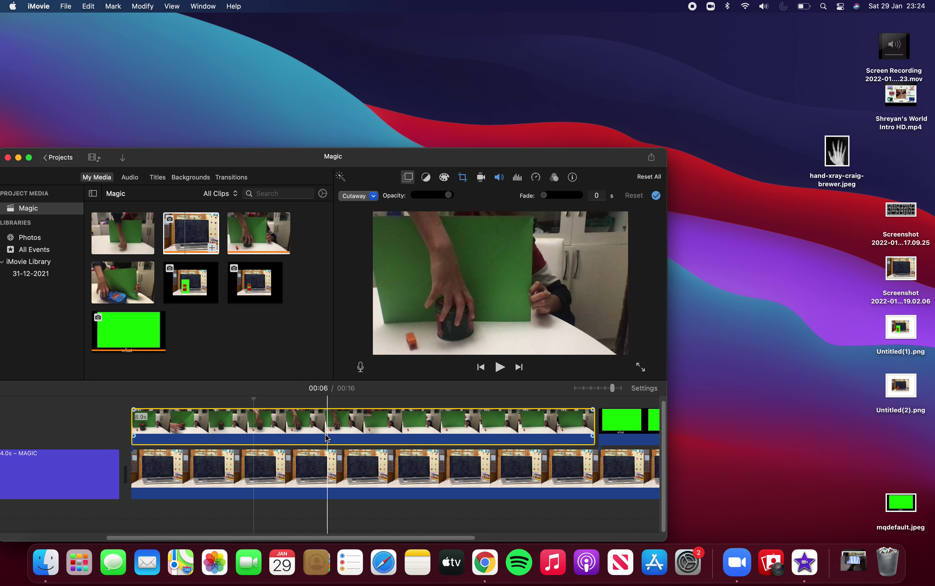
left_click(360, 198)
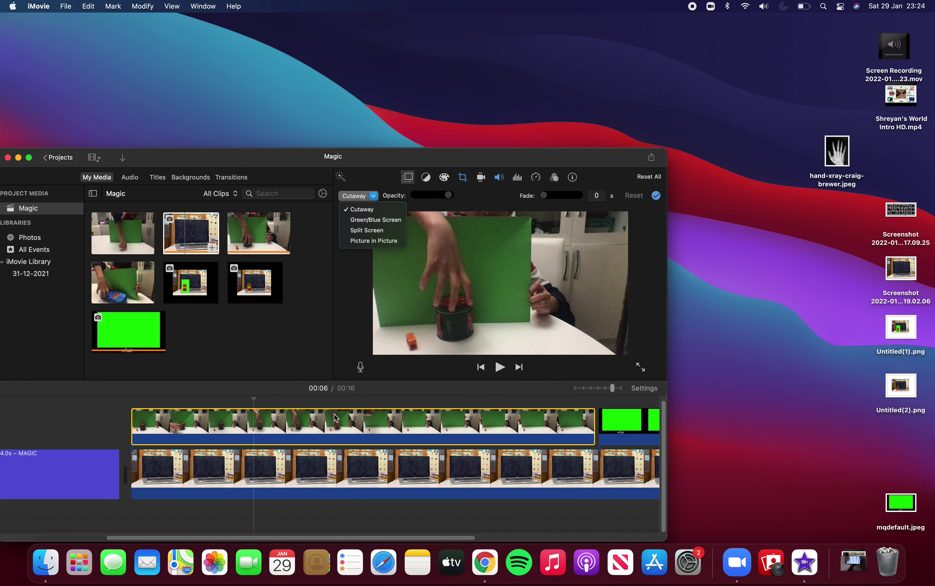
Apply Green/Blue Screen and fit the clean-up crop corners to the laptop's screen
left_click(369, 220)
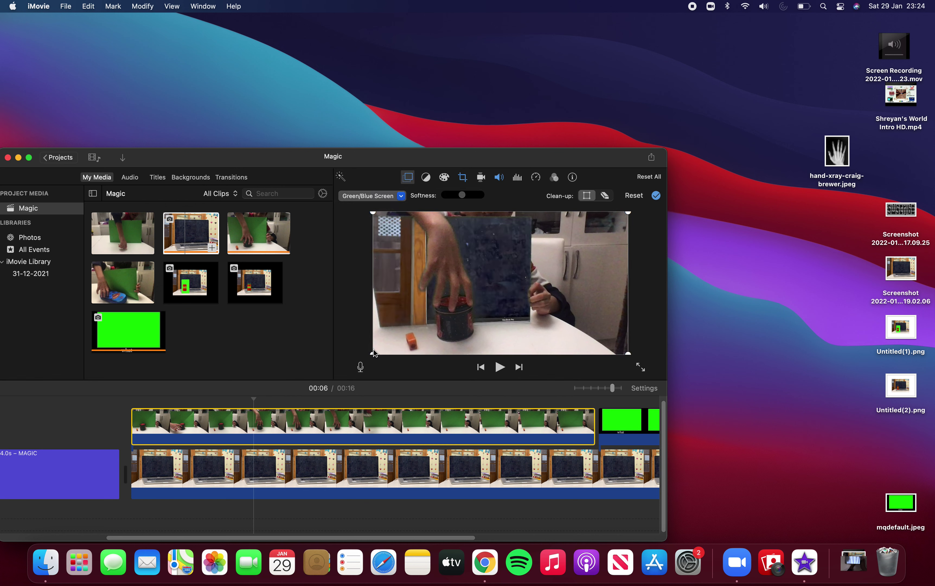
left_click_drag(373, 354, 429, 331)
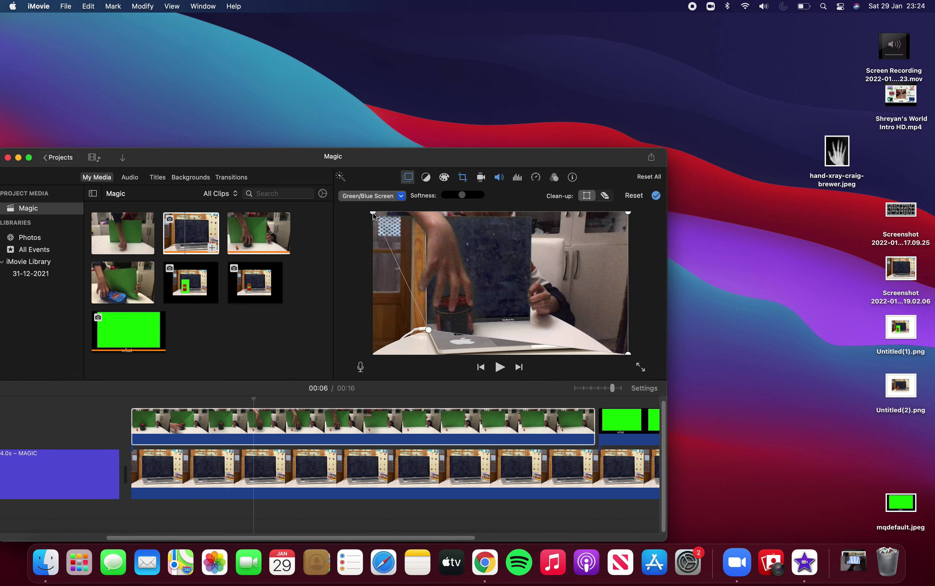
left_click_drag(373, 213, 430, 218)
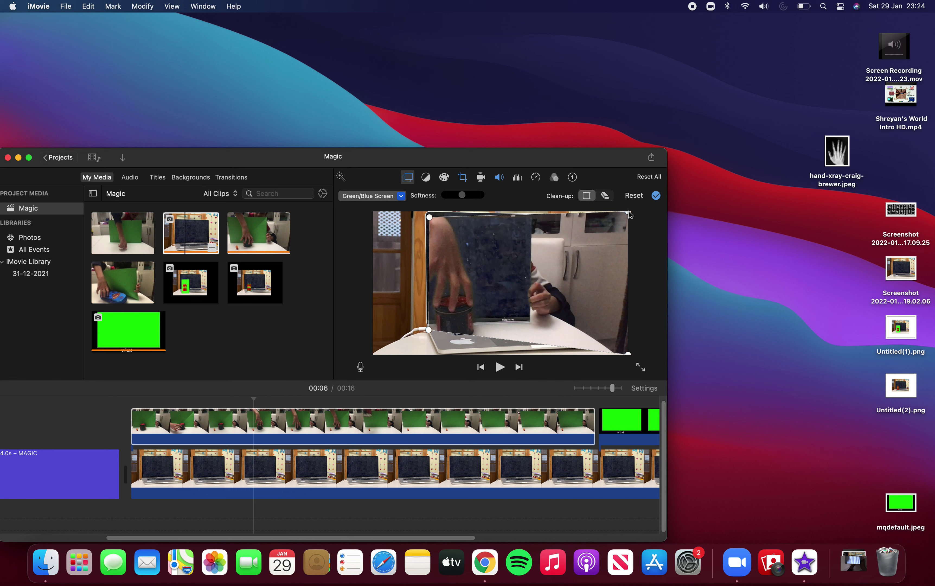
left_click_drag(628, 213, 611, 218)
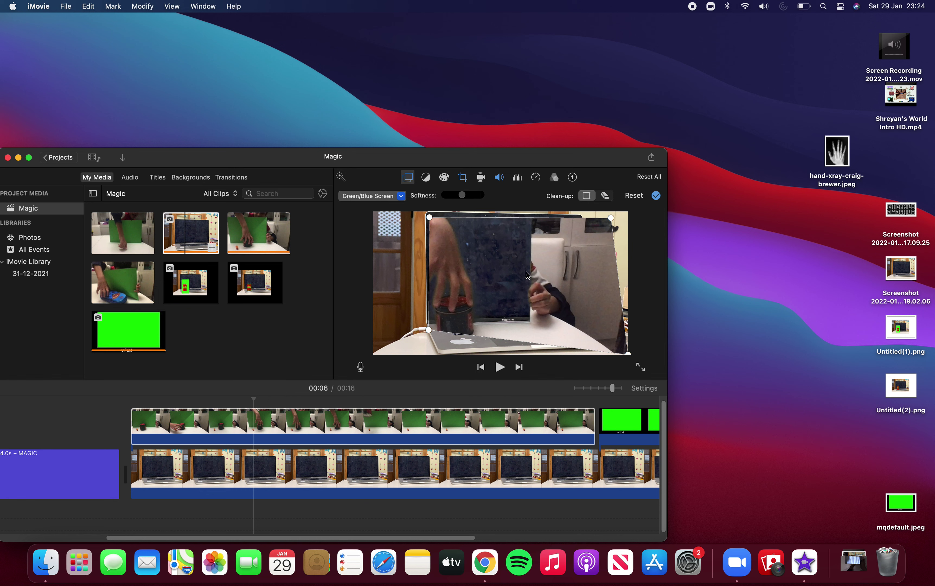
left_click_drag(607, 221, 530, 222)
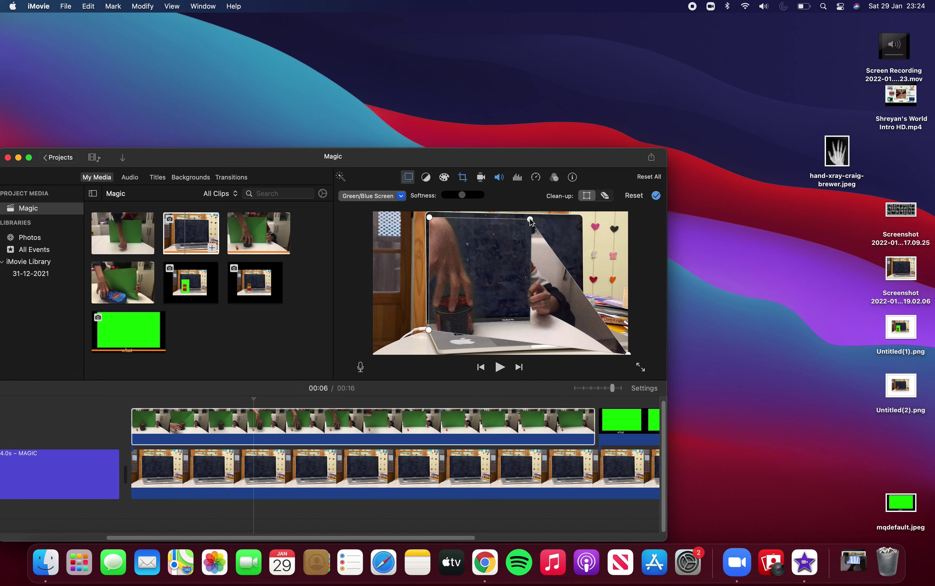
mouse_move(628, 354)
left_mouse_down()
mouse_move(529, 324)
mouse_move(528, 314)
left_mouse_up()
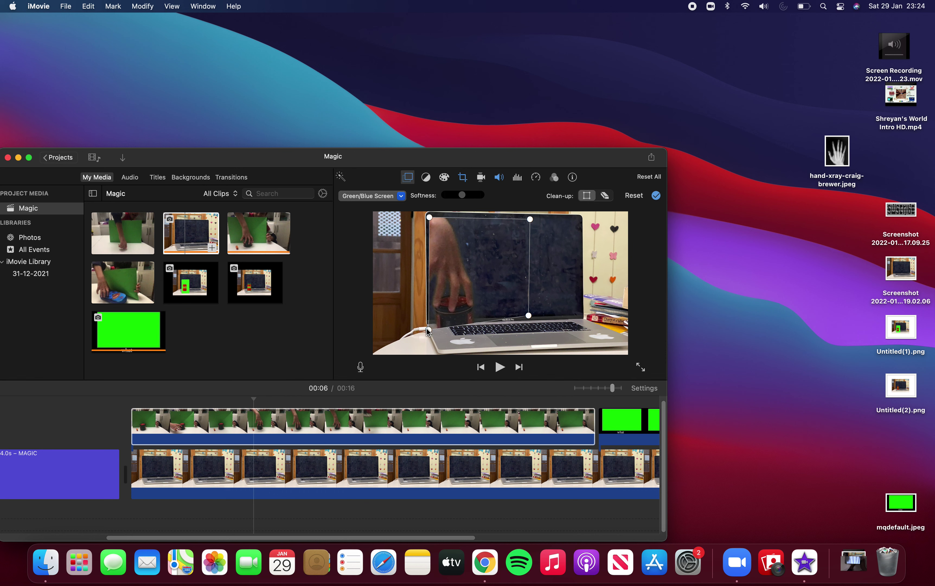
left_click_drag(428, 331, 434, 339)
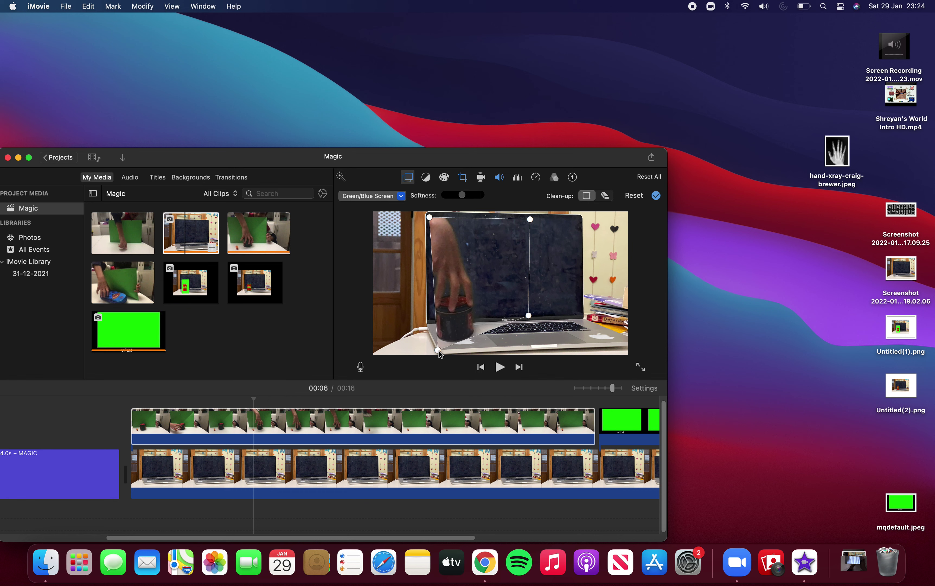
Erase the leftover hand and cup, lower softness to minimum, and reselect the hand clip
left_click(605, 195)
left_click_drag(484, 332, 499, 333)
left_click_drag(463, 195, 456, 198)
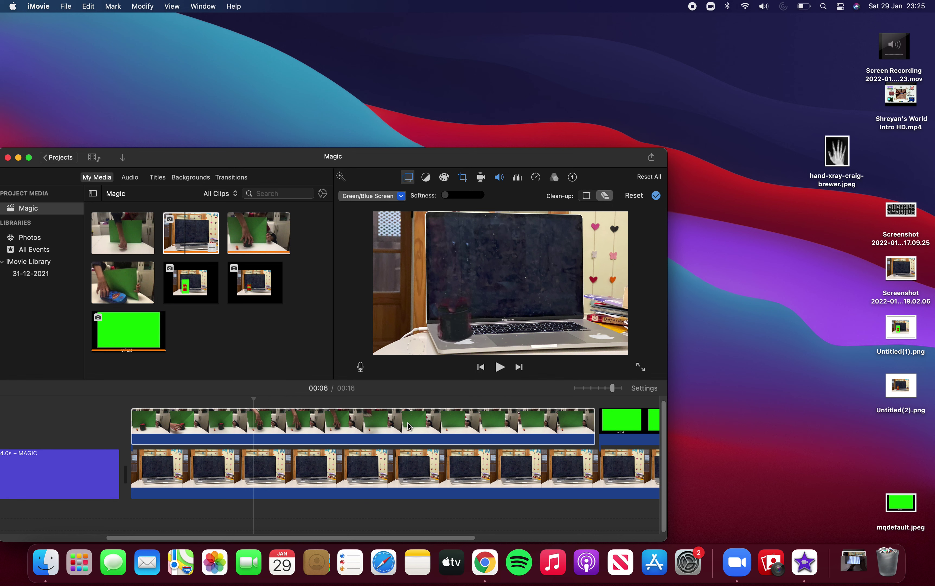
left_click(252, 438)
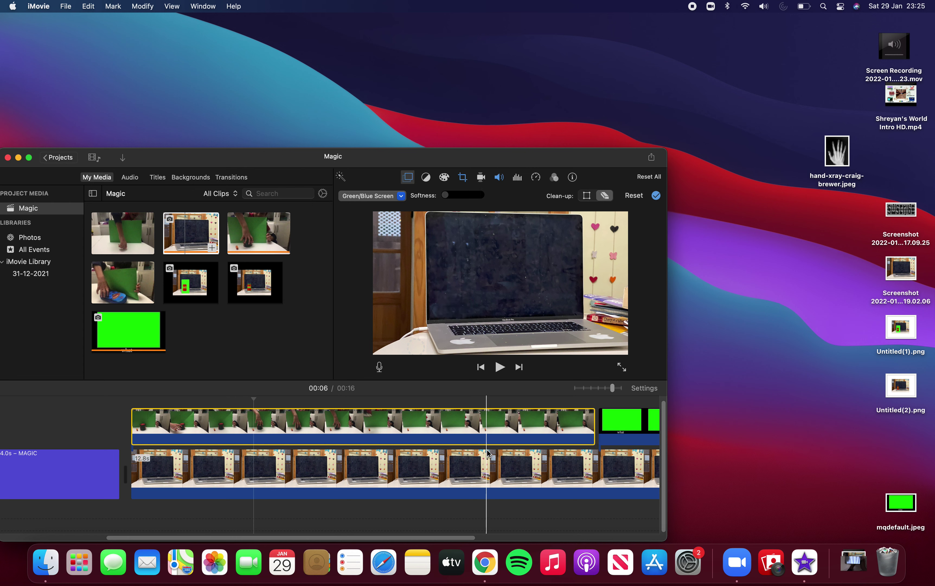
Select the green 'what' clip at 00:13 and preview mqdefault.jpeg before closing Preview
scroll(488, 454, "right", 10)
left_click(526, 438)
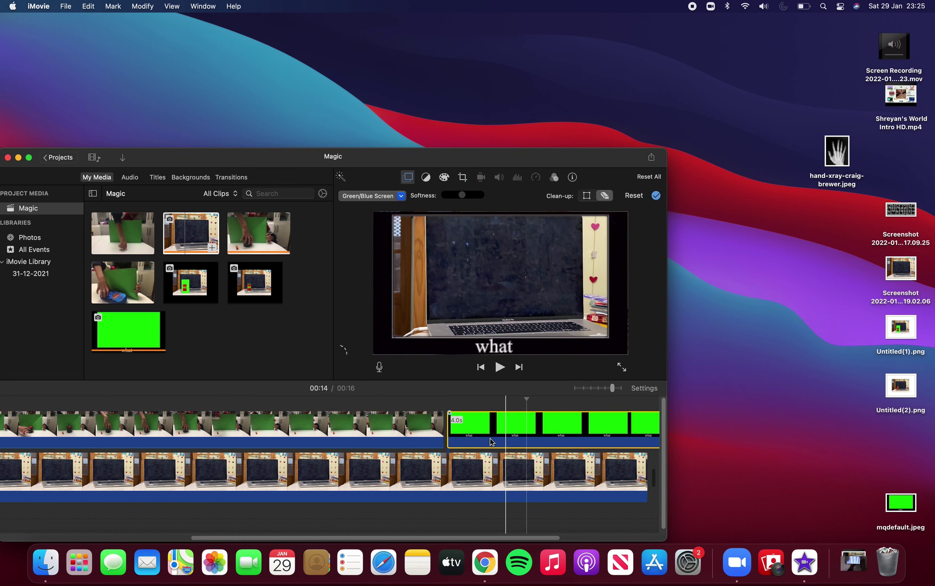
left_click(497, 433)
double_click(875, 517)
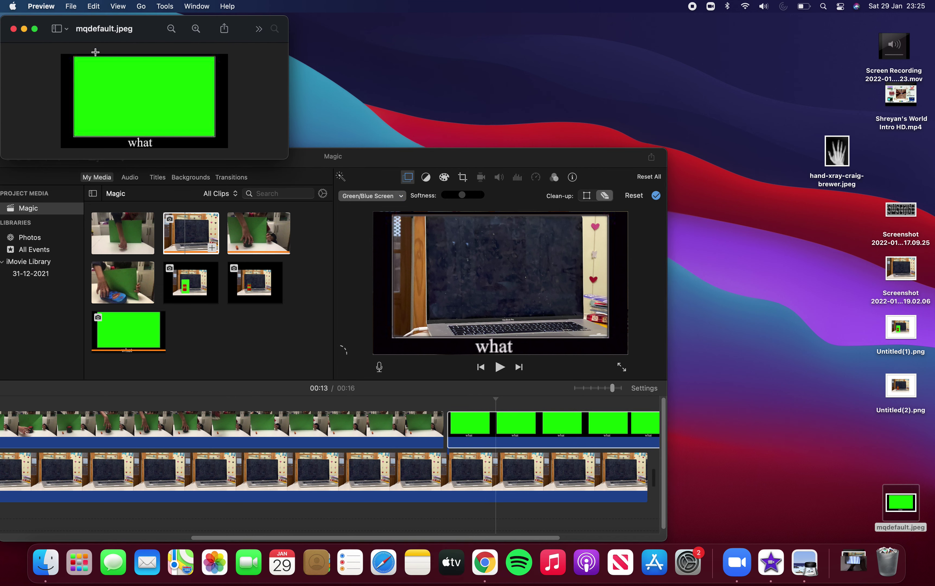
left_click(13, 29)
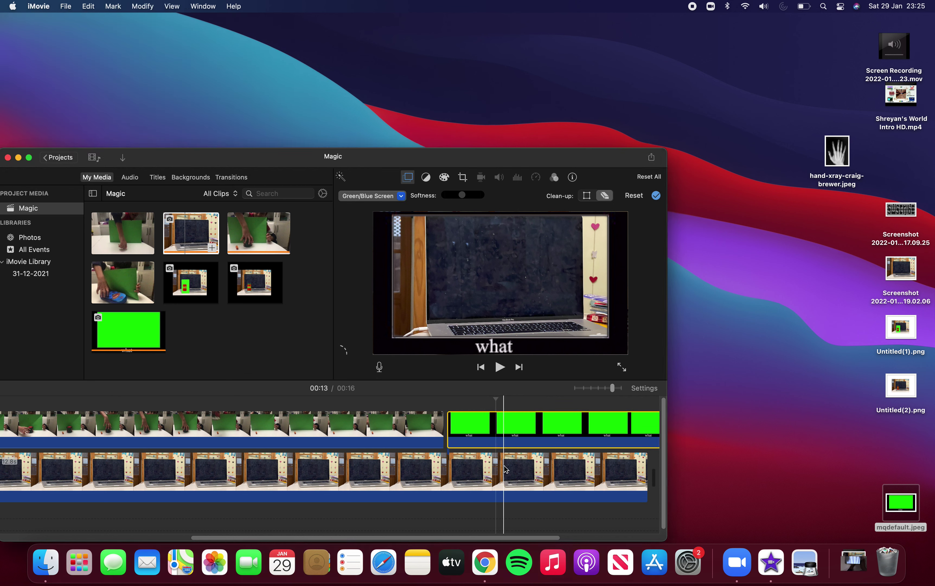
left_click(511, 422)
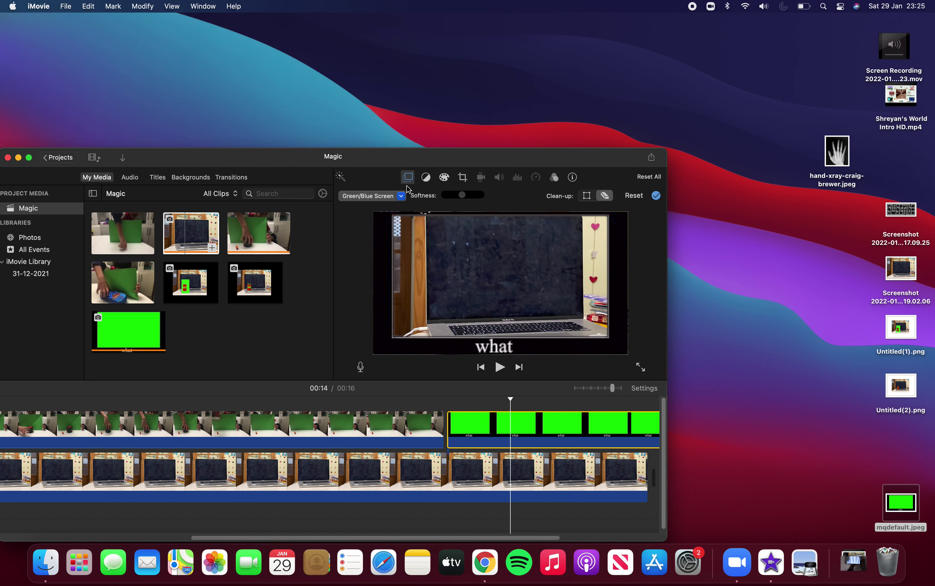
left_click(387, 199)
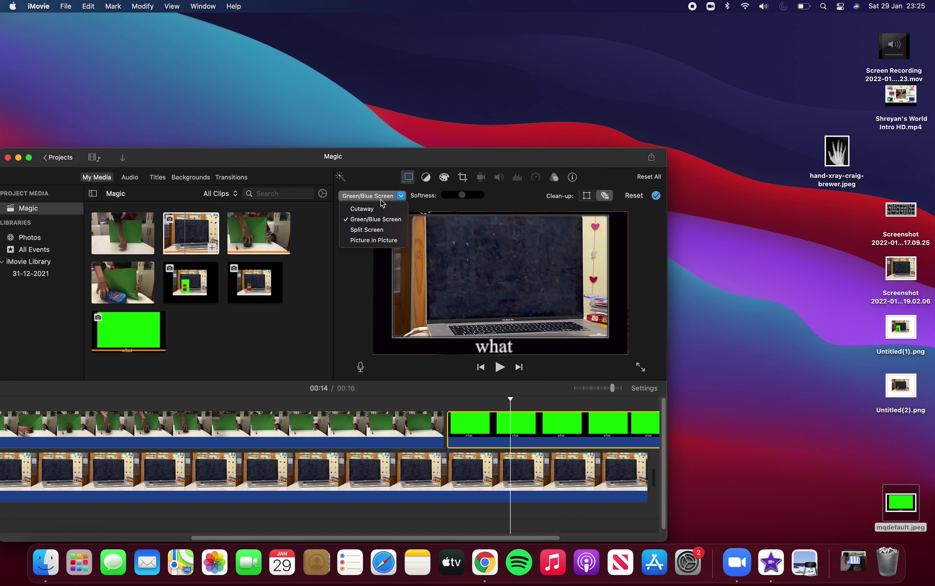
left_click(391, 210)
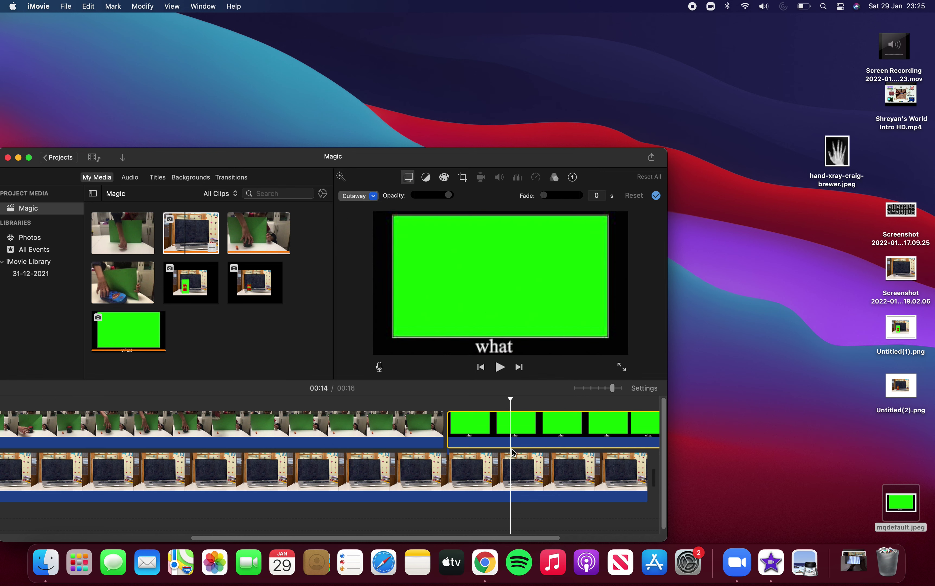
left_click(373, 197)
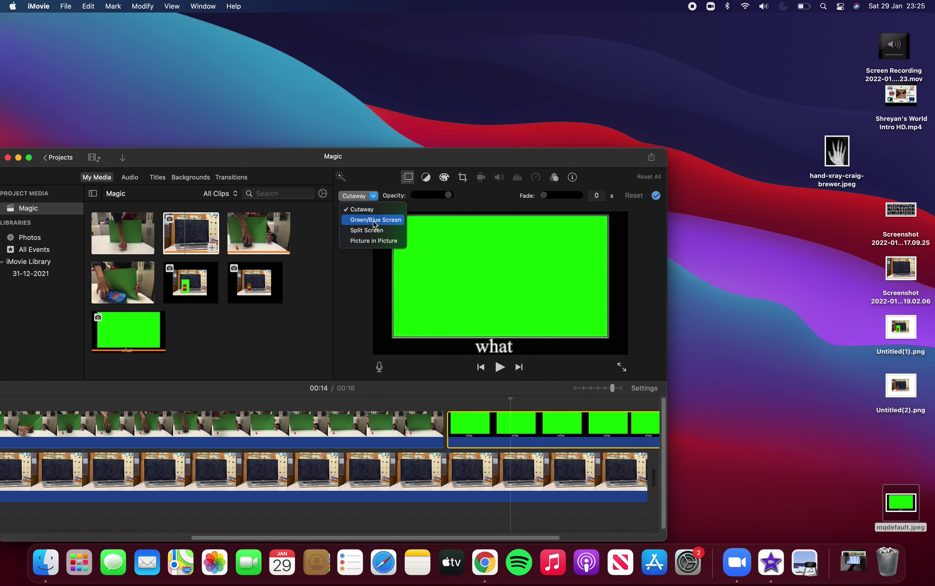
left_click(374, 220)
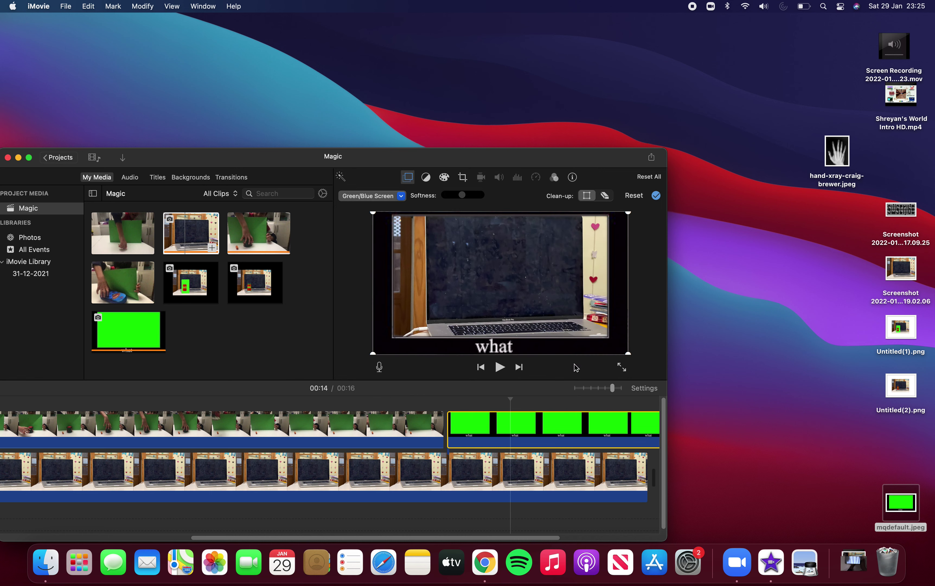
left_click(471, 411)
Reselect the green overlay clip, then return to Projects and open Magic 2
left_click(306, 271)
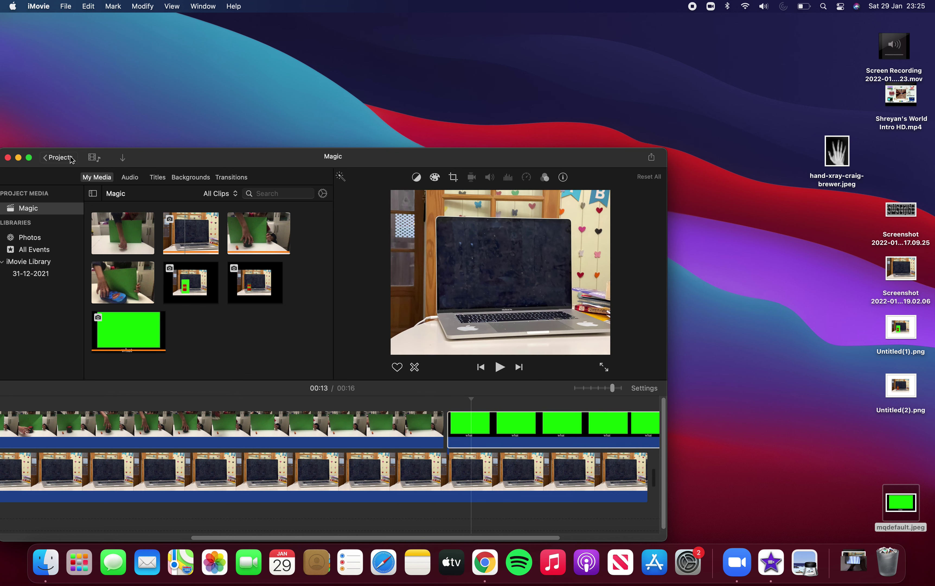
left_click(469, 426)
scroll(492, 444, "right", 5)
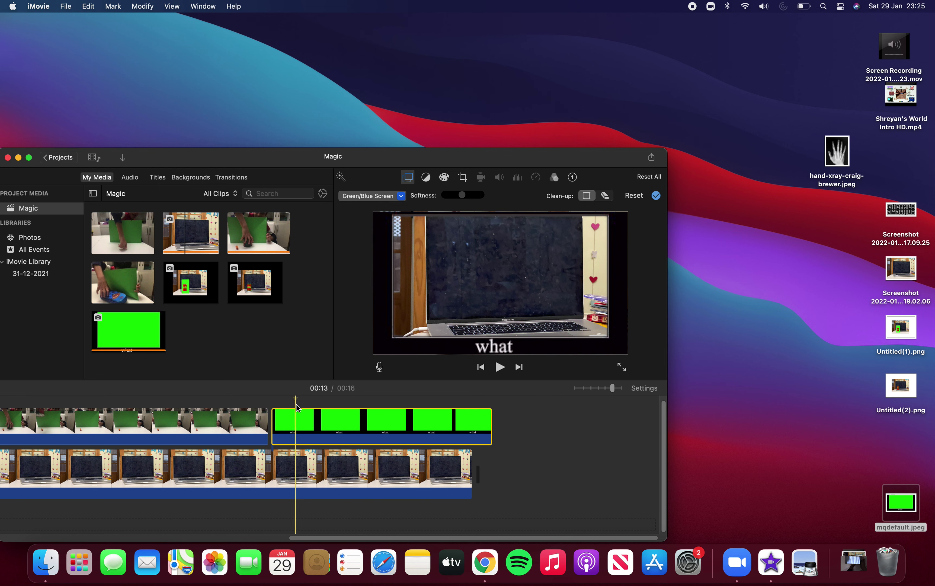
scroll(297, 407, "left", 10)
scroll(296, 407, "left", 2)
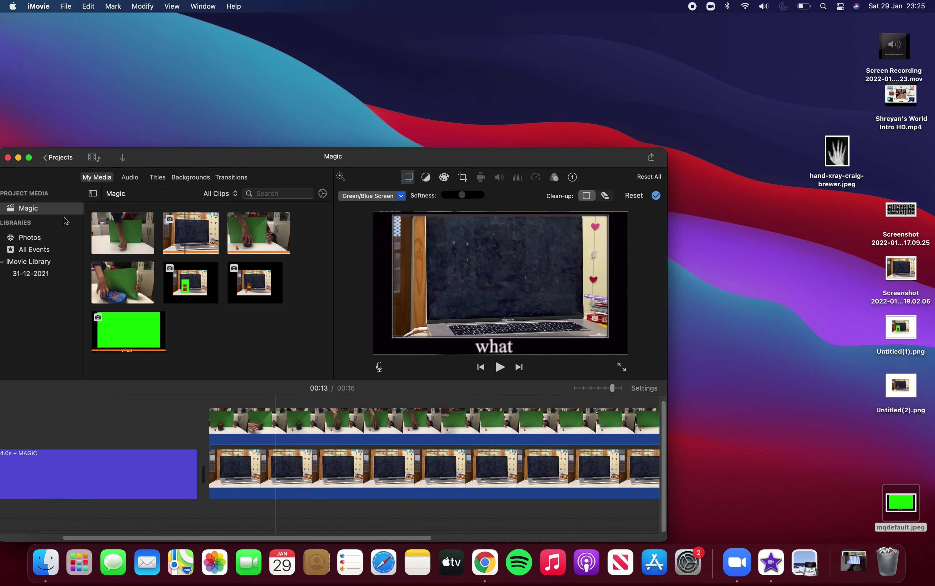
left_click(55, 158)
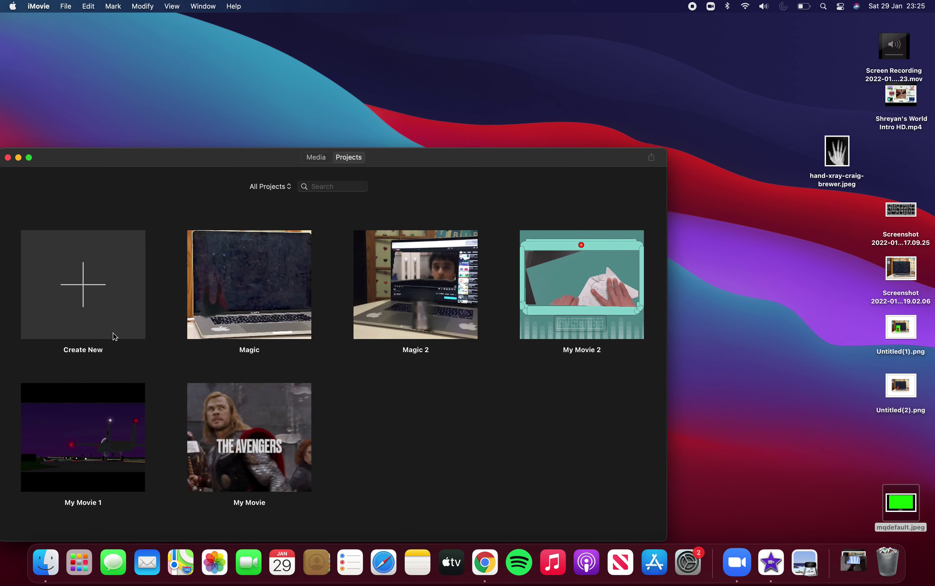
double_click(478, 328)
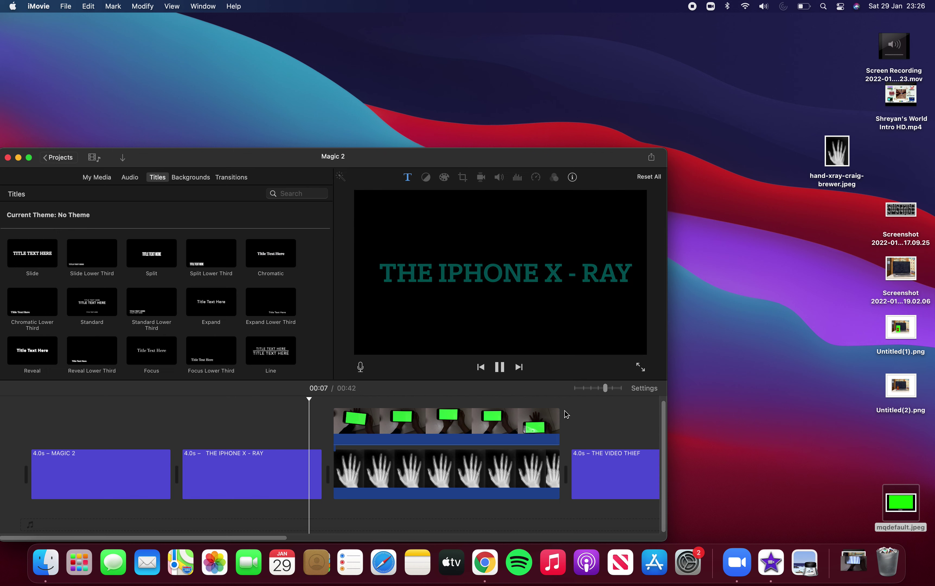
Scroll along the Magic 2 timeline as it plays through to the SEE MAGIC! title
scroll(565, 411, "right", 3)
scroll(565, 414, "right", 4)
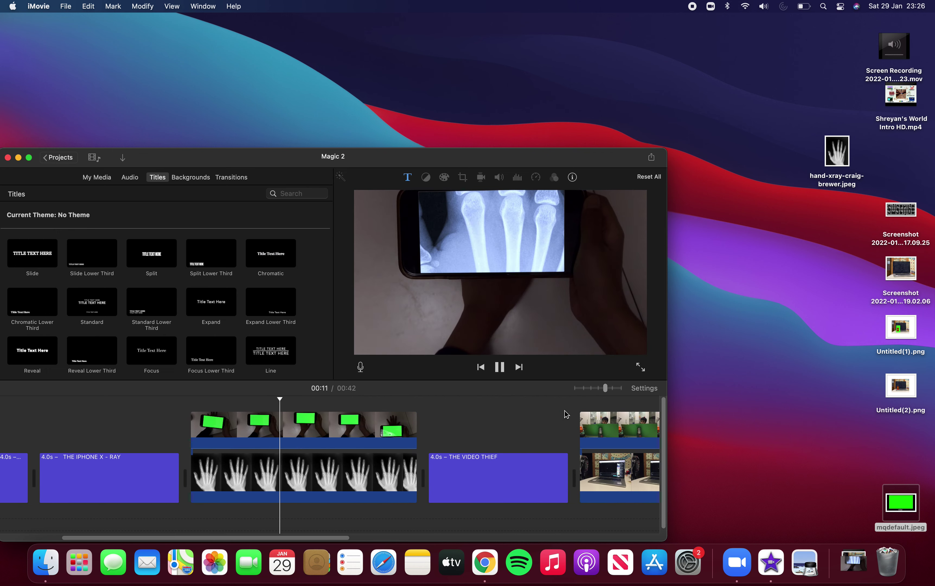
scroll(557, 416, "right", 10)
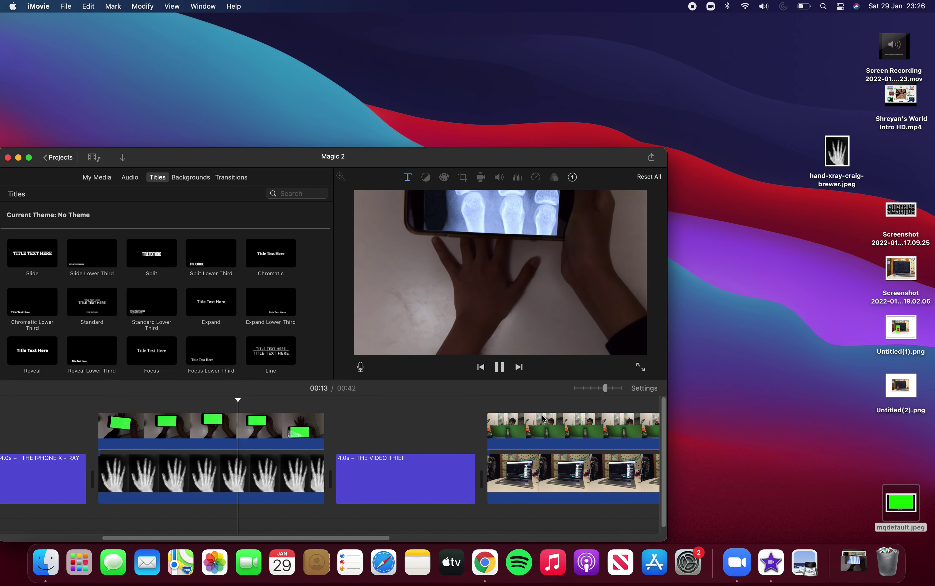
scroll(544, 418, "right", 5)
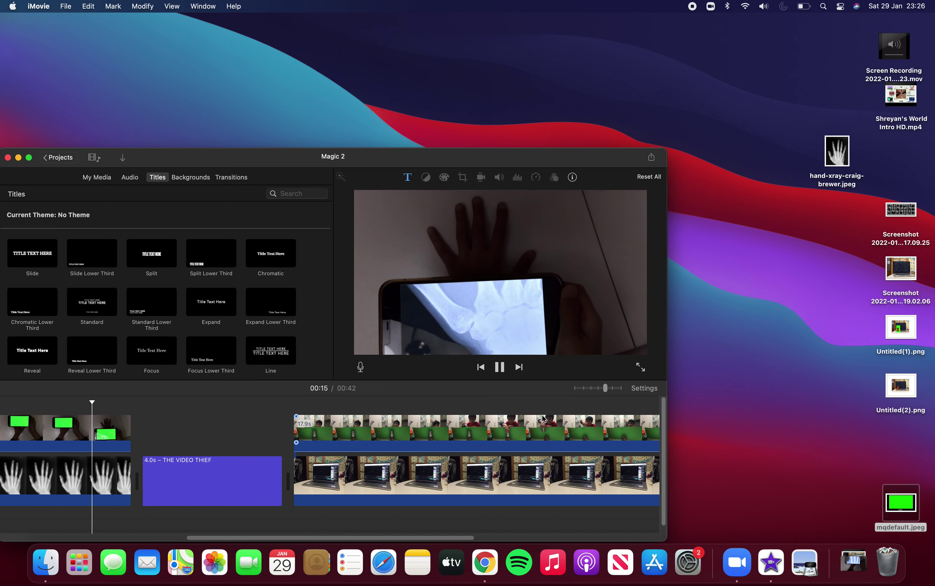
scroll(544, 418, "right", 2)
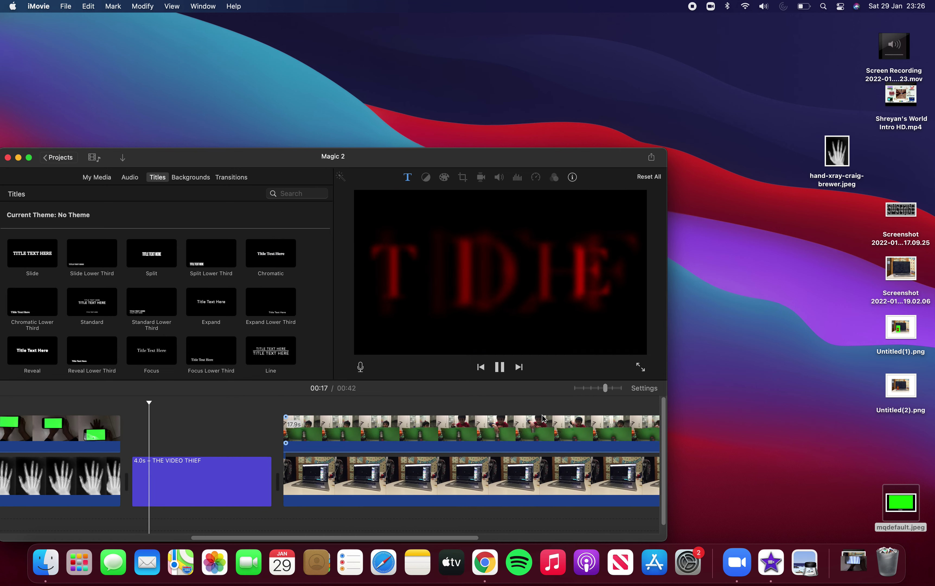
scroll(543, 418, "right", 1)
scroll(541, 418, "right", 6)
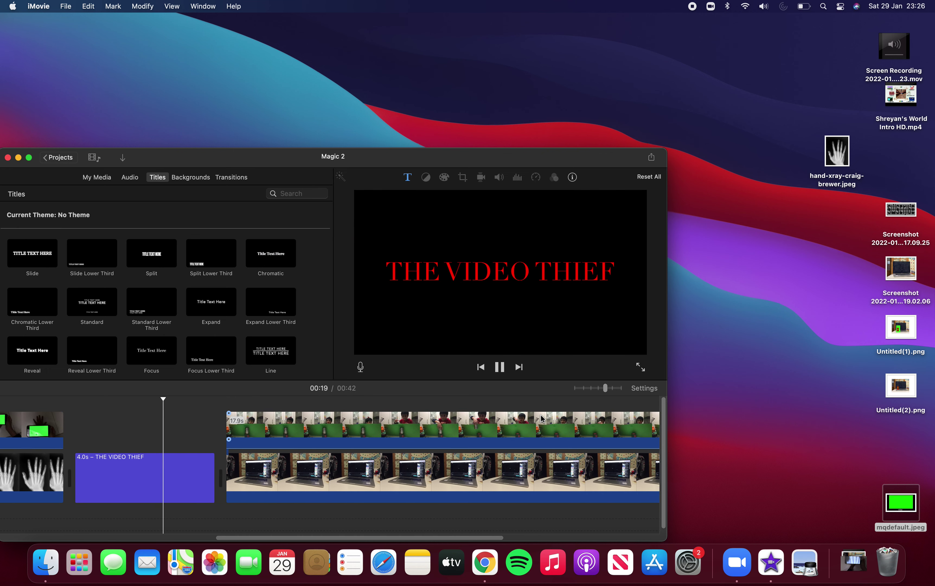
scroll(542, 417, "right", 2)
scroll(542, 418, "right", 3)
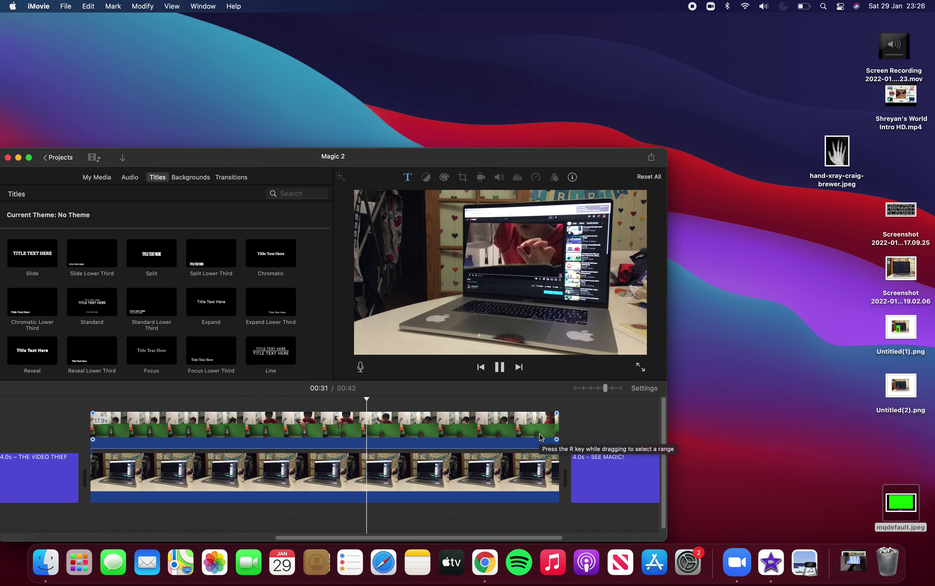
scroll(601, 420, "right", 5)
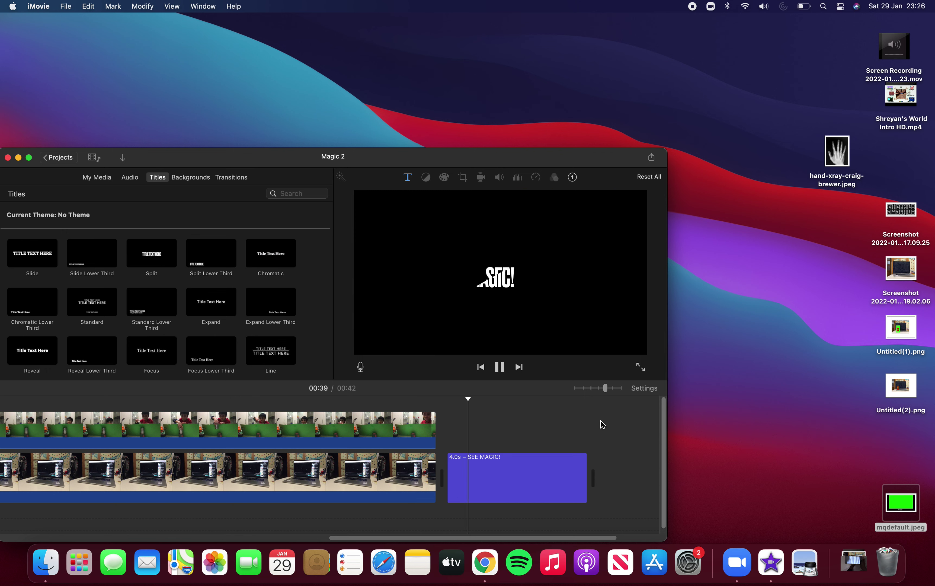
scroll(601, 421, "right", 4)
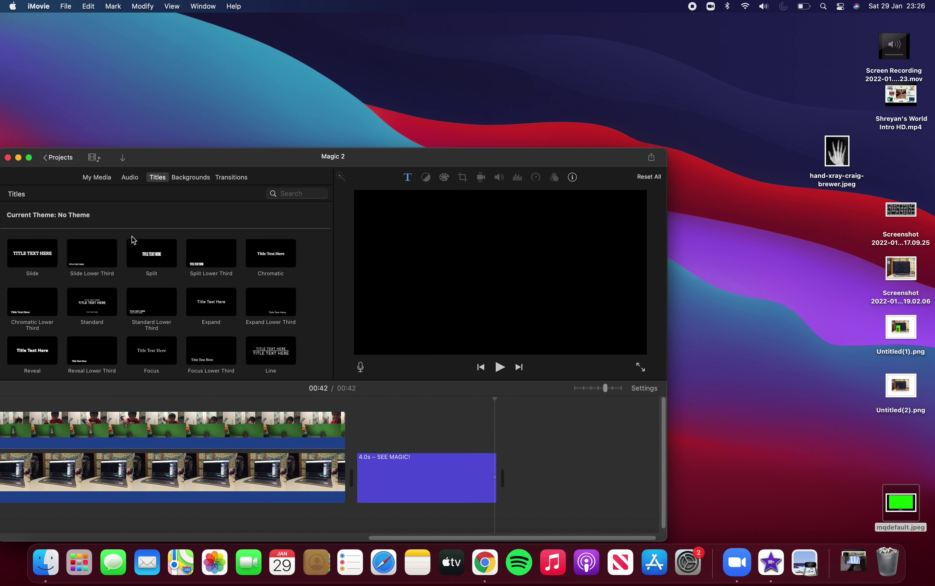
Reopen Magic 2, recentre the window, and show My Media filtered to Magic 2's clips
left_click(55, 159)
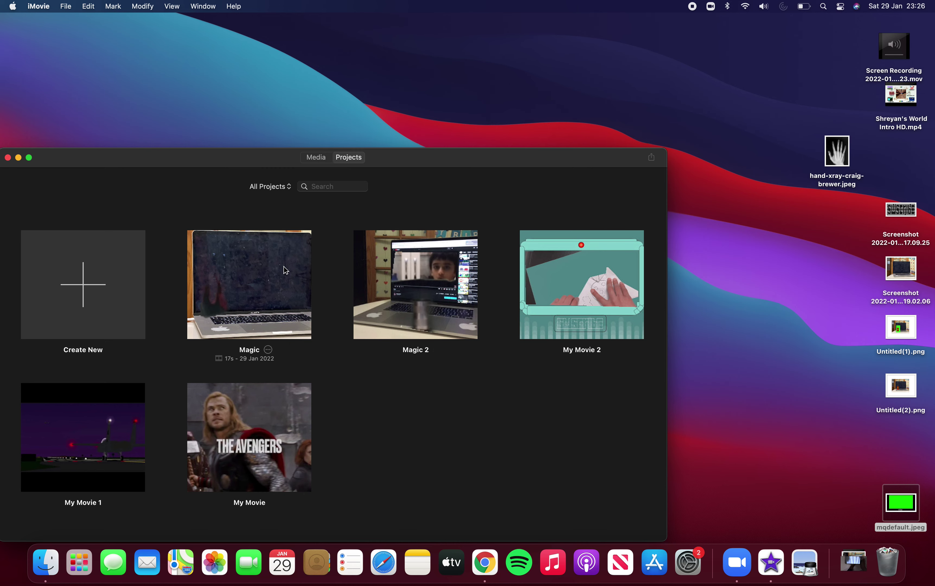
double_click(408, 311)
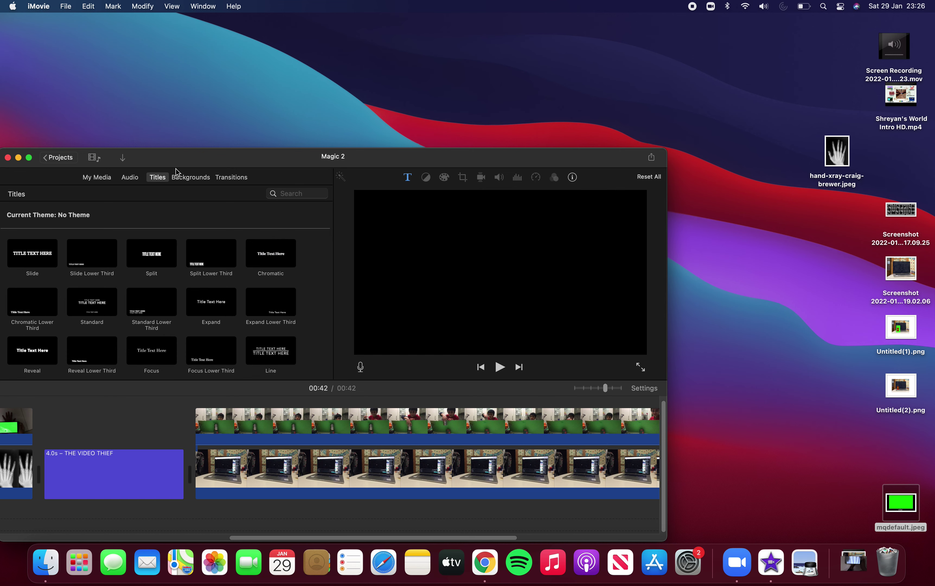
left_click_drag(217, 145, 308, 143)
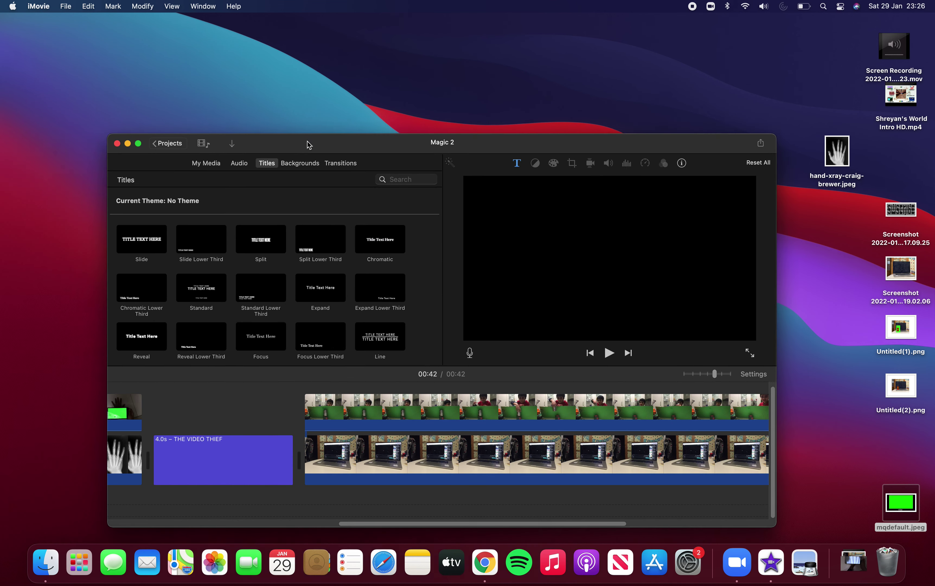
left_click(210, 162)
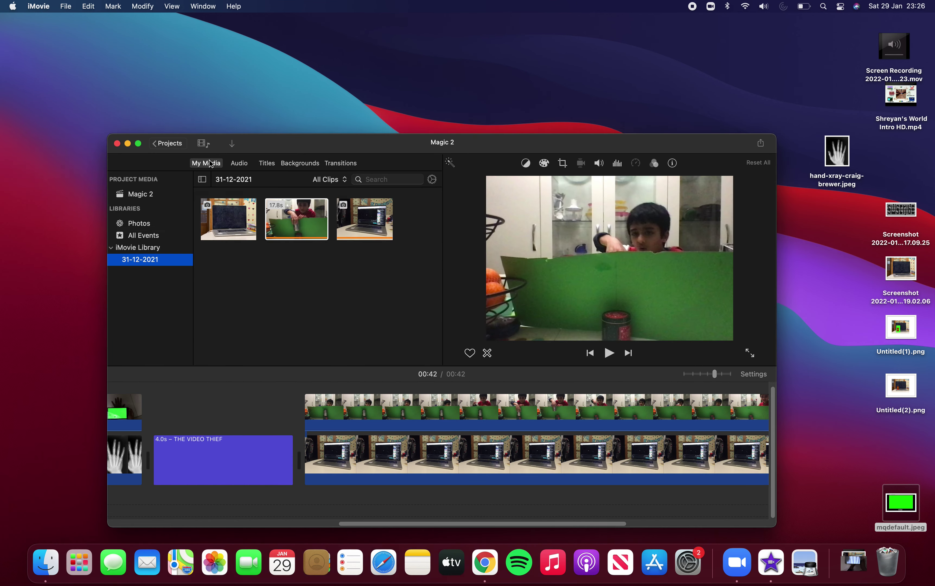
left_click(143, 198)
Inspect the earlier Magic project's timeline, then go back and reopen Magic 2
left_click(168, 143)
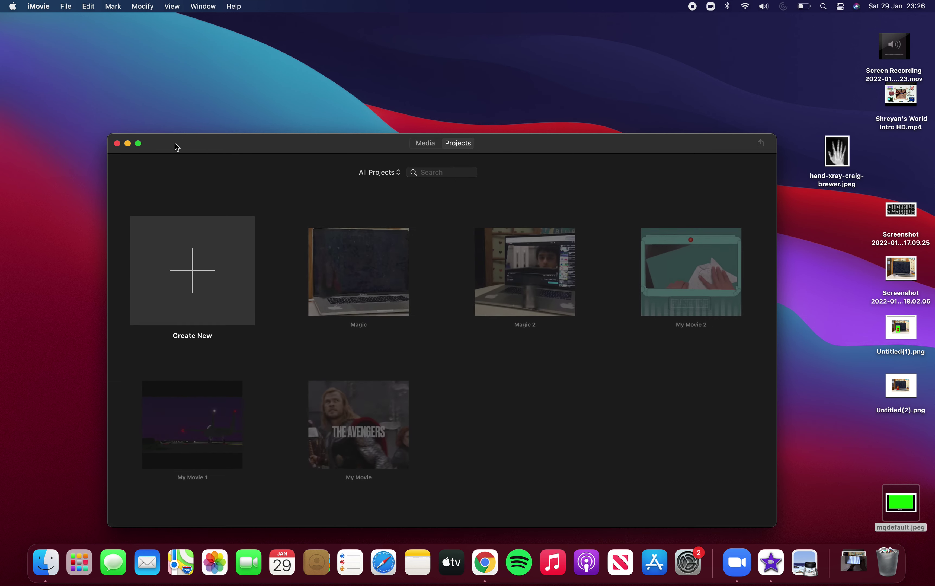
double_click(365, 302)
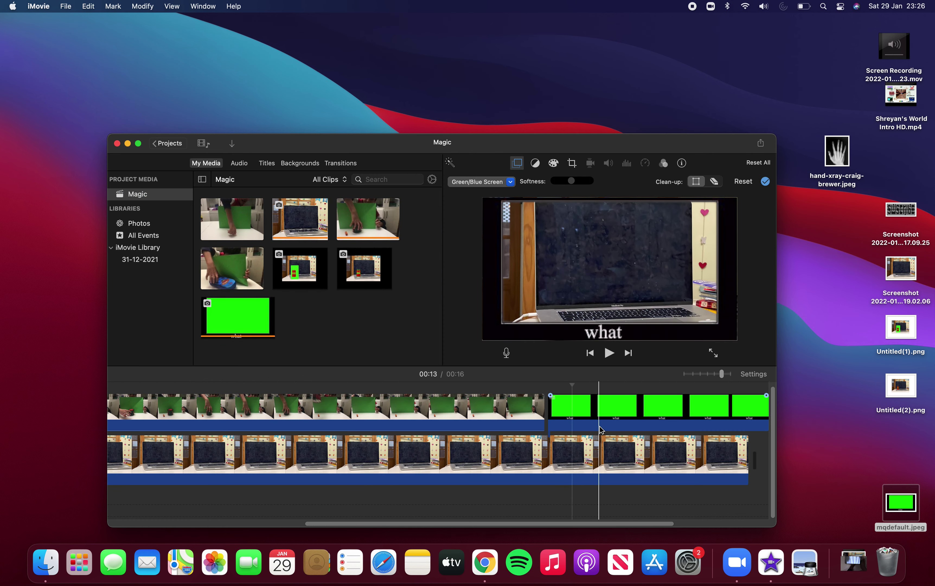
scroll(357, 417, "right", 5)
scroll(267, 426, "left", 9)
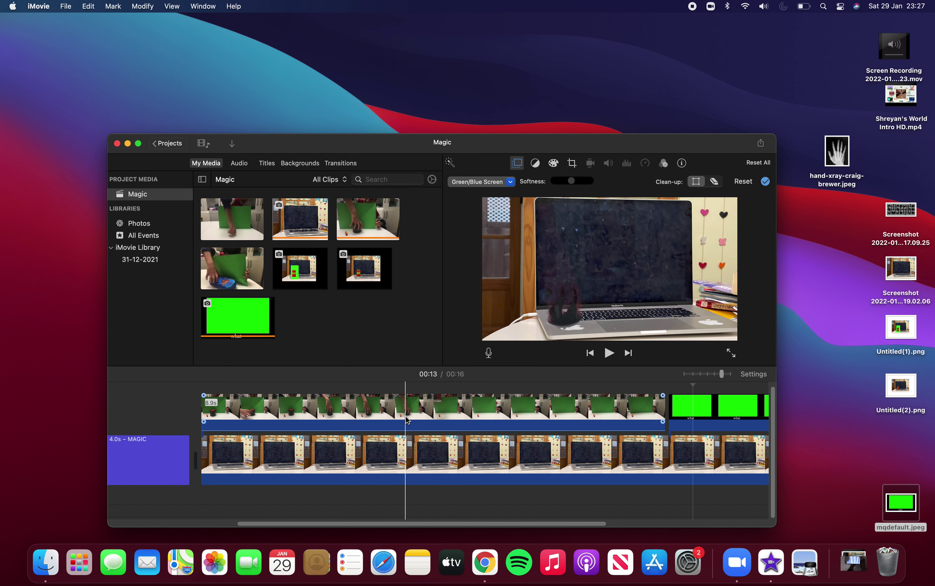
left_click(168, 147)
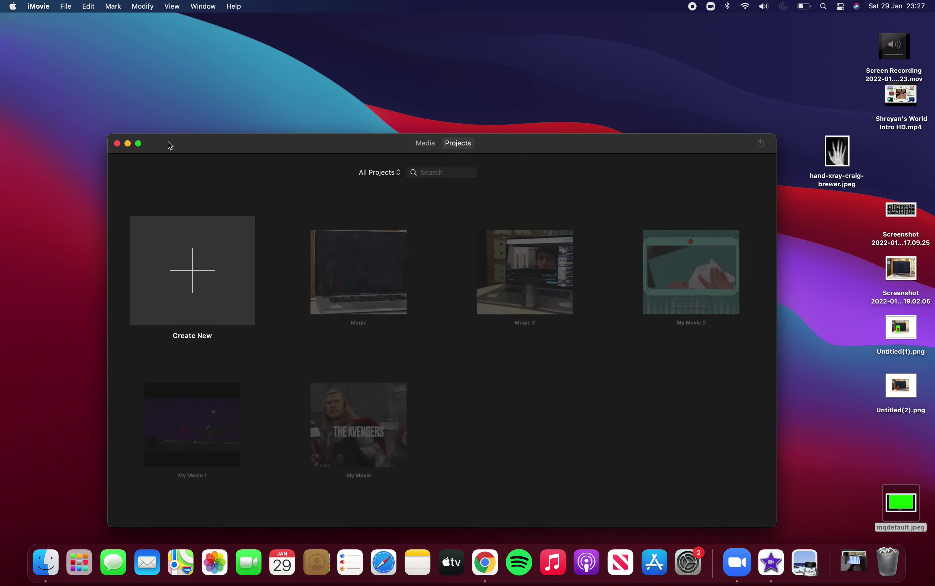
double_click(540, 285)
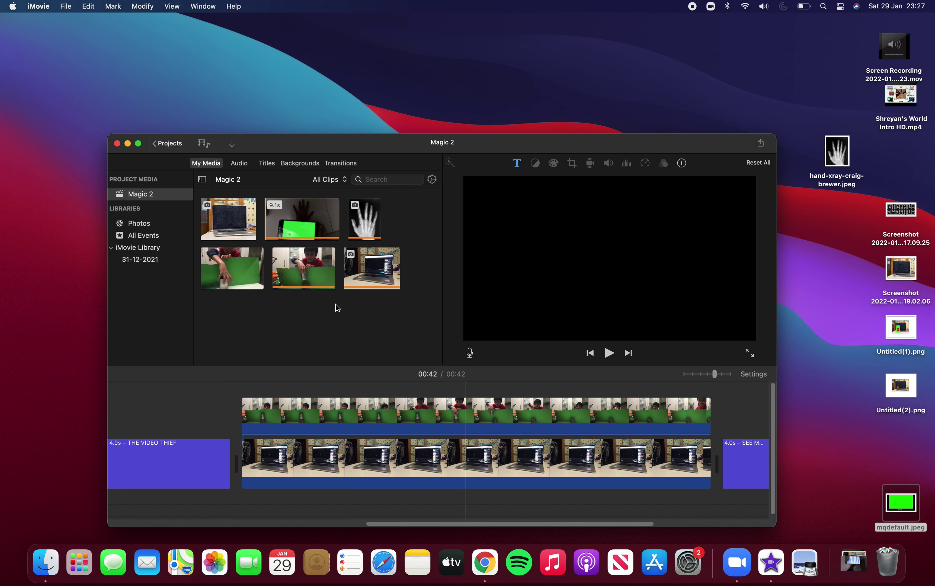
Add a green-card clip after the SEE MAGIC! title, then delete it again
left_click(285, 272)
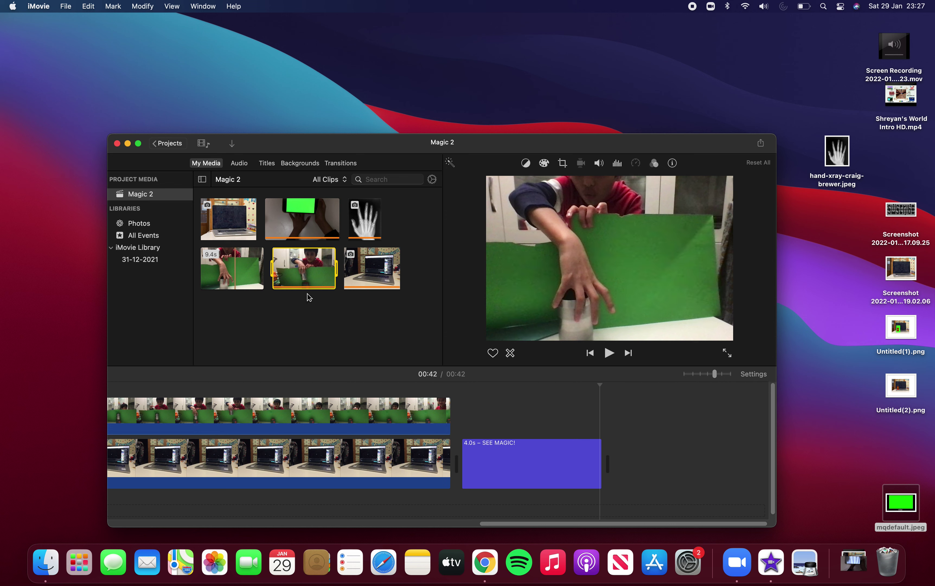
left_click_drag(309, 287, 659, 445)
left_click(564, 461)
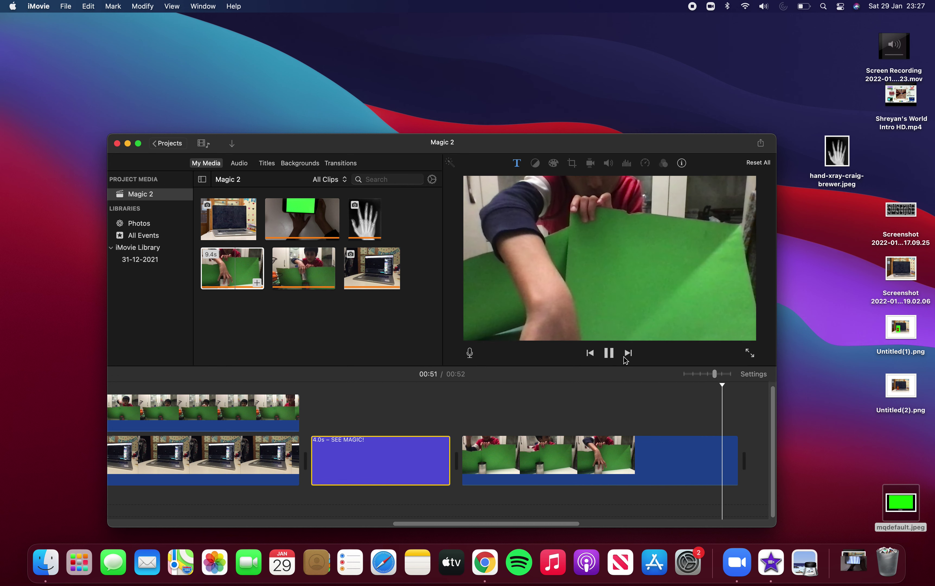
left_click(612, 457)
key("Delete")
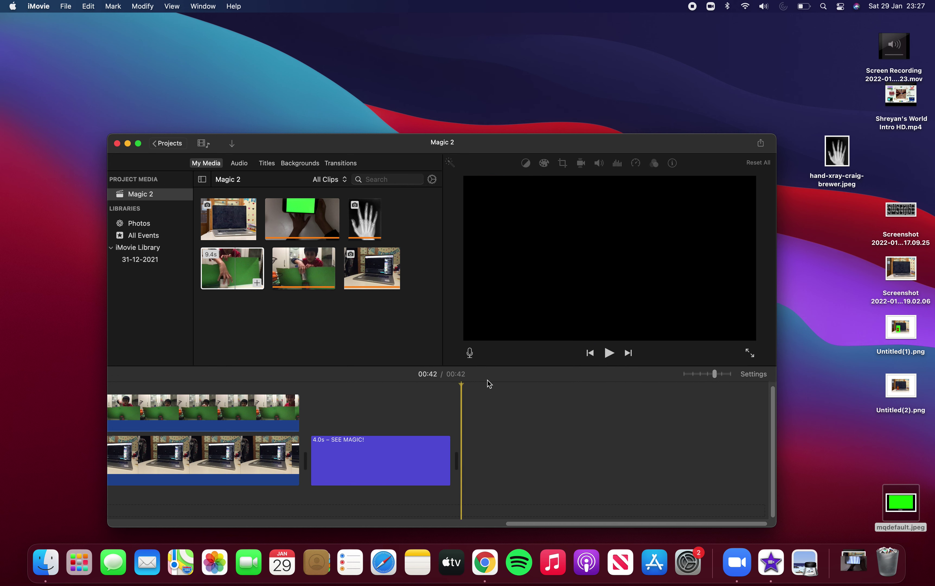
Append the last two My Media clips after the SEE MAGIC! title
left_click_drag(268, 267, 502, 491)
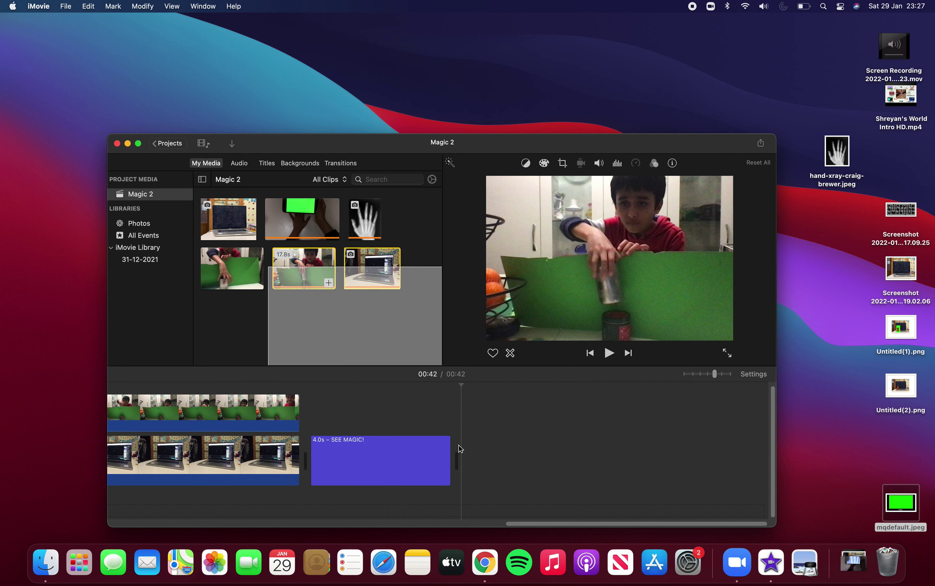
left_click_drag(460, 449, 459, 449)
mouse_move(304, 271)
left_mouse_down()
mouse_move(328, 298)
mouse_move(581, 458)
left_mouse_up()
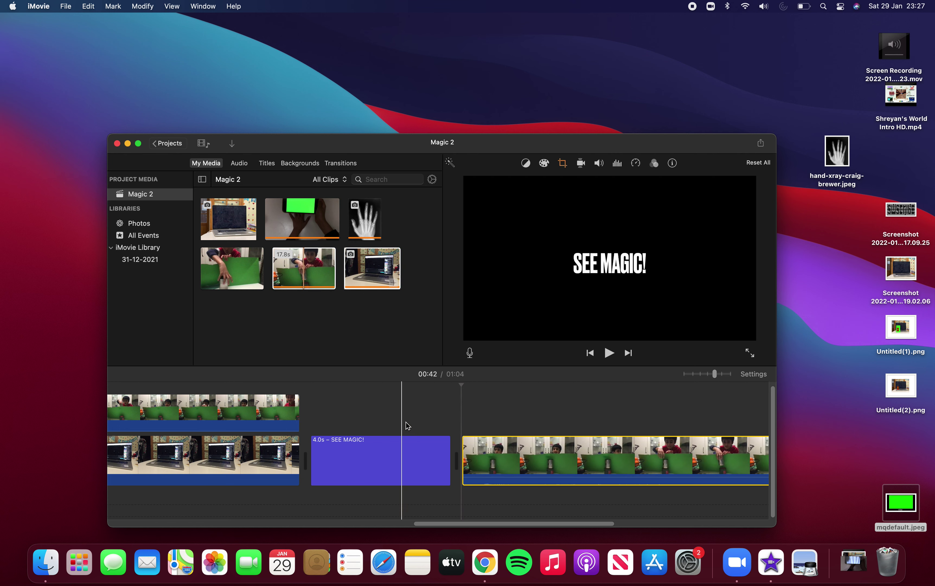
left_click(423, 426)
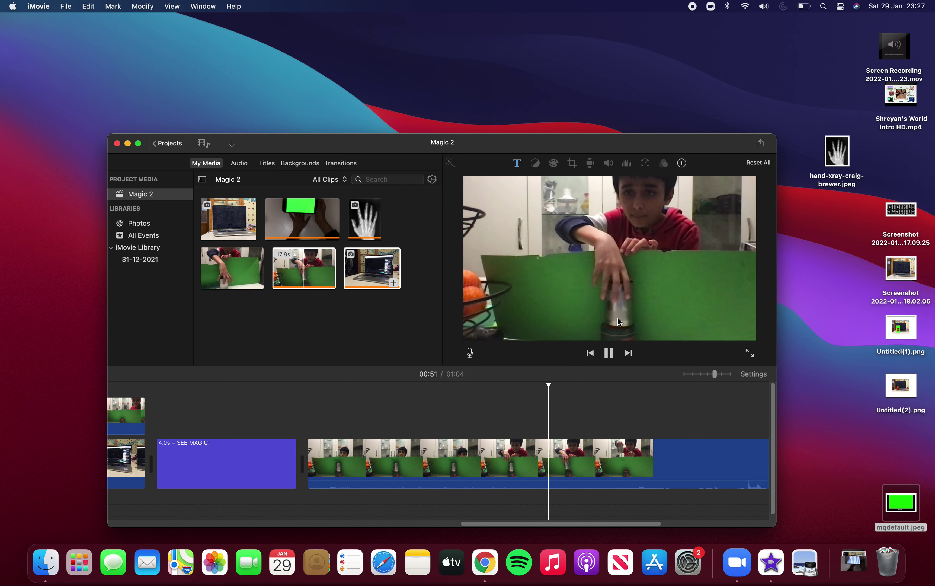
scroll(607, 465, "right", 5)
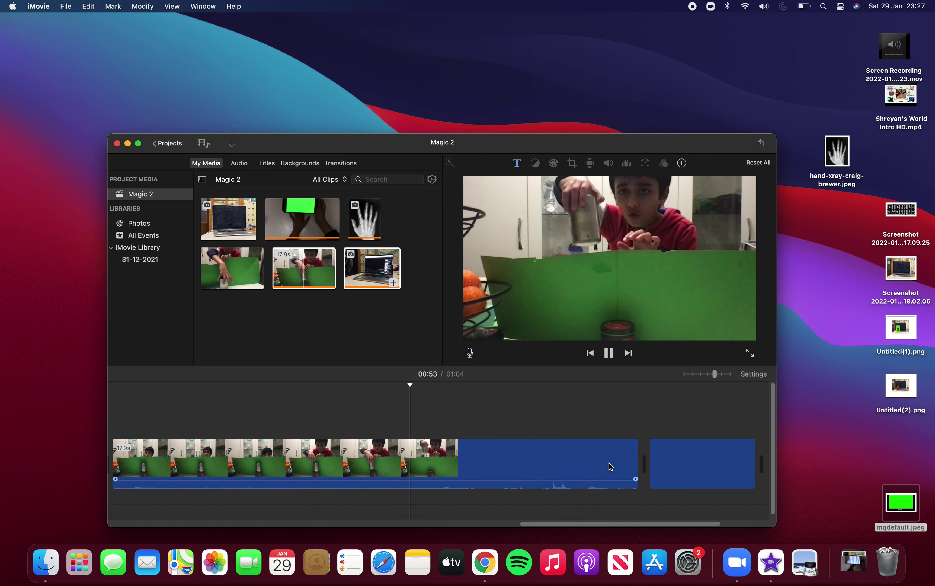
scroll(505, 456, "left", 1)
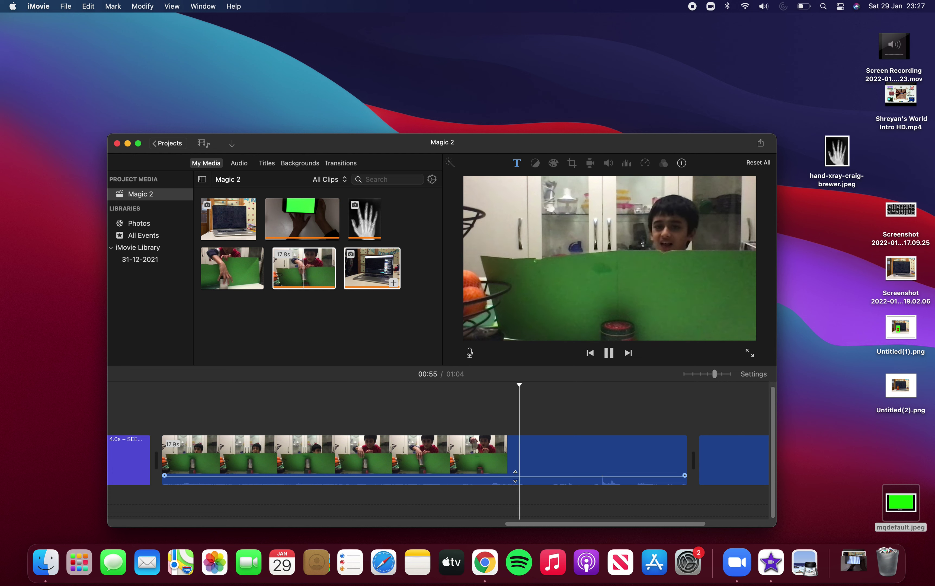
left_click(514, 476)
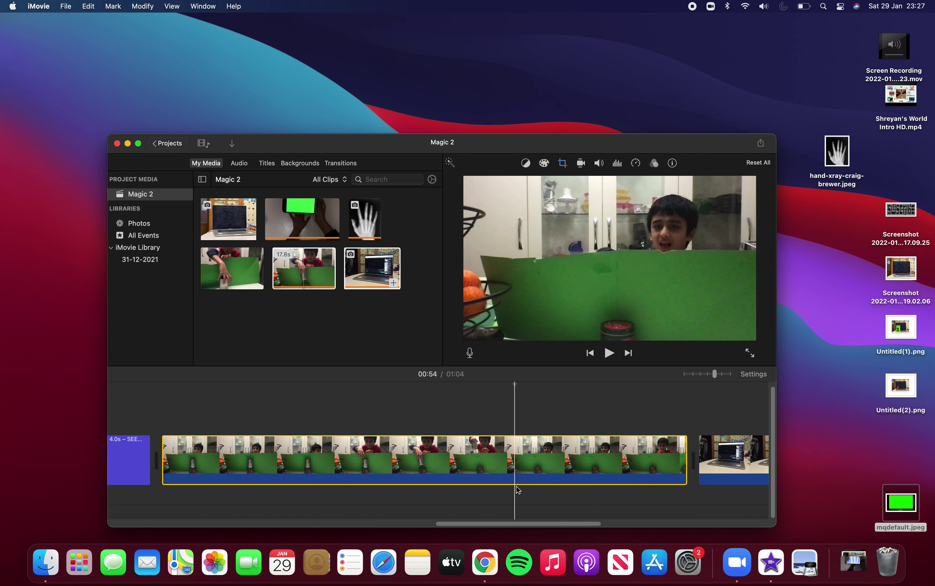
left_click(554, 404)
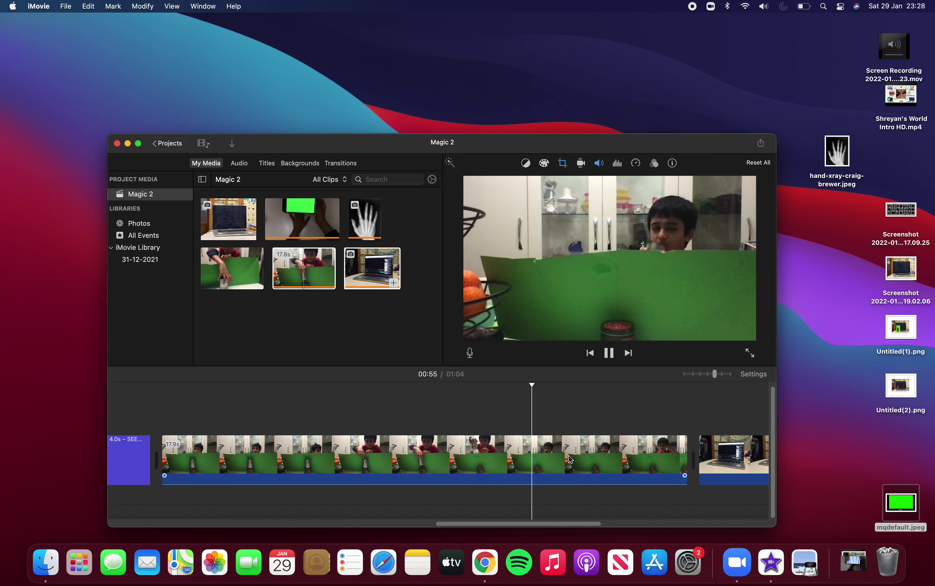
scroll(570, 460, "right", 5)
scroll(570, 459, "left", 7)
scroll(569, 460, "left", 5)
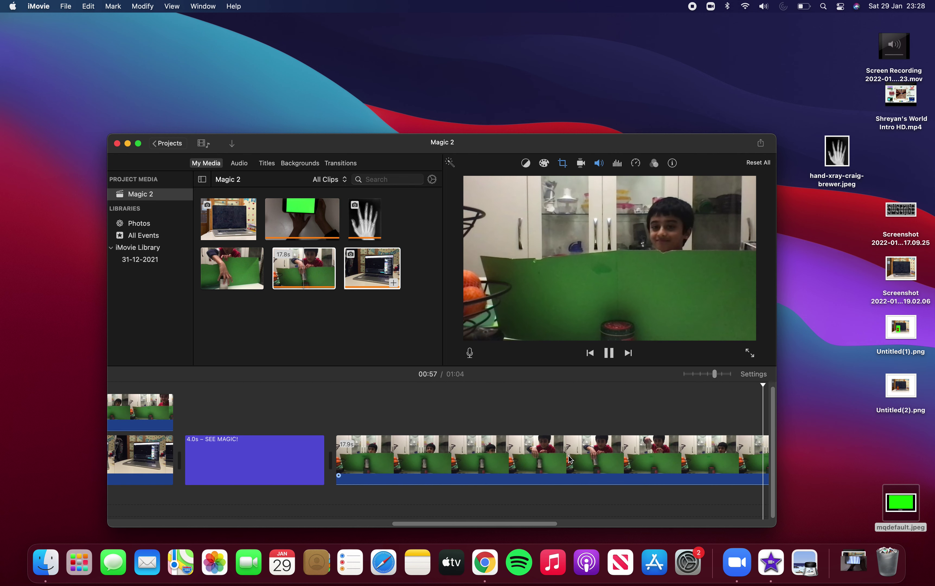
scroll(563, 460, "right", 6)
scroll(560, 460, "right", 2)
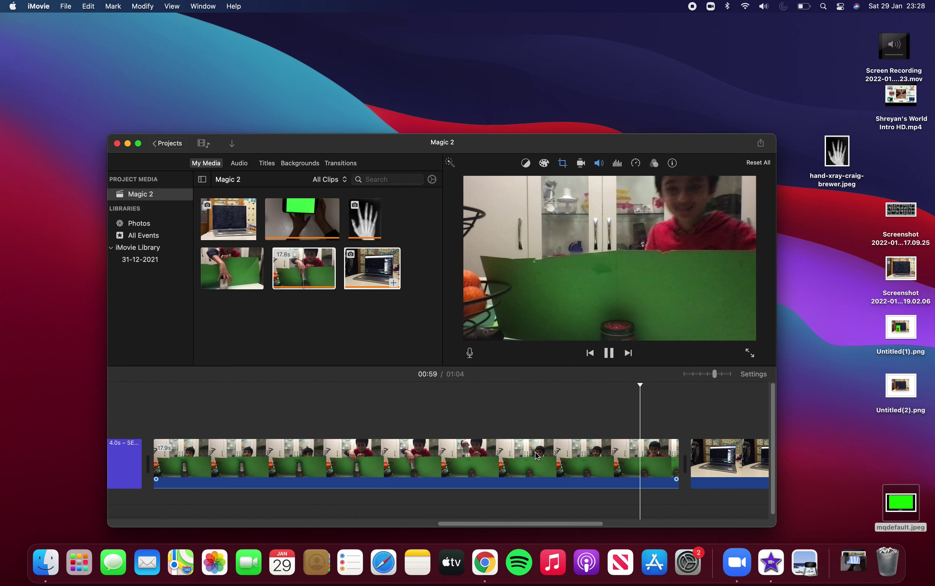
left_click(535, 457)
key("Delete")
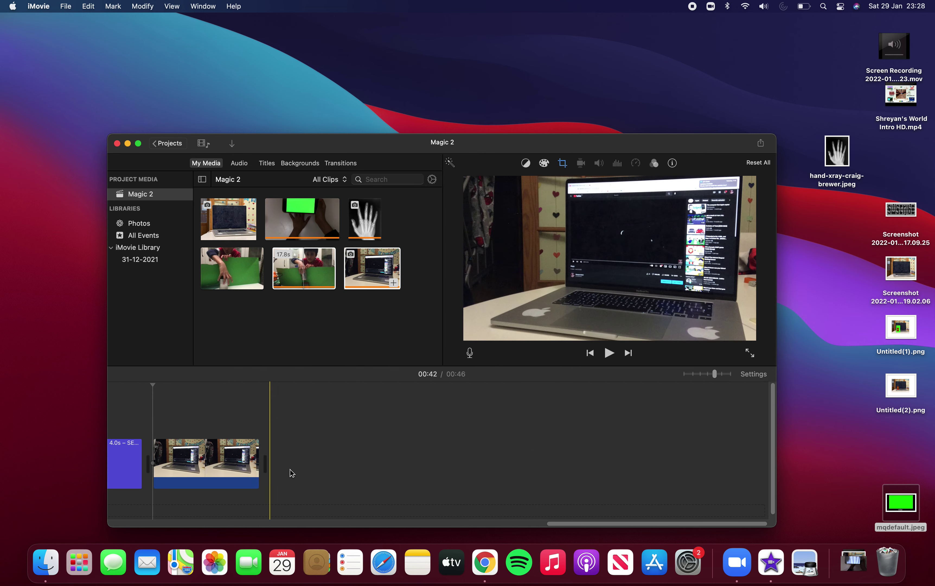
left_click(216, 465)
key("Delete")
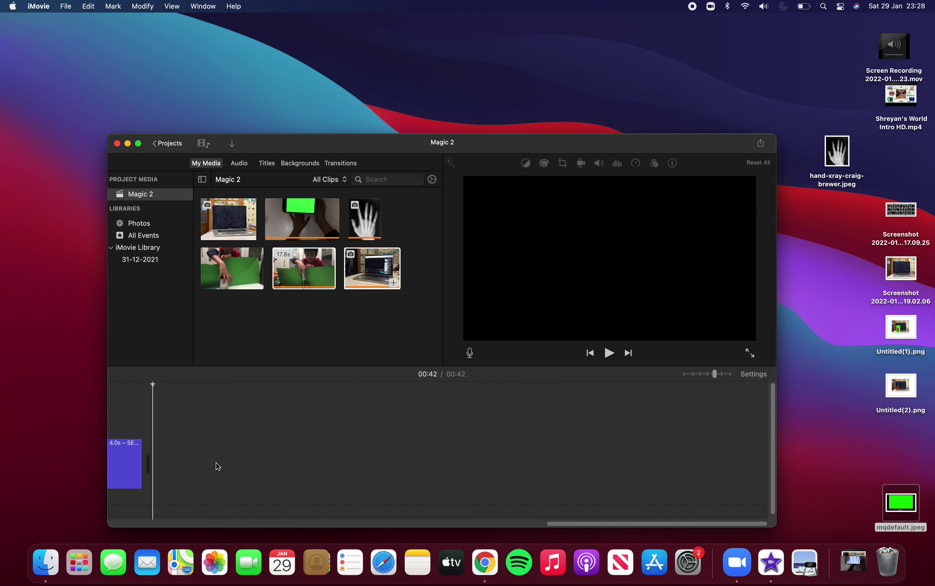
key("super+z")
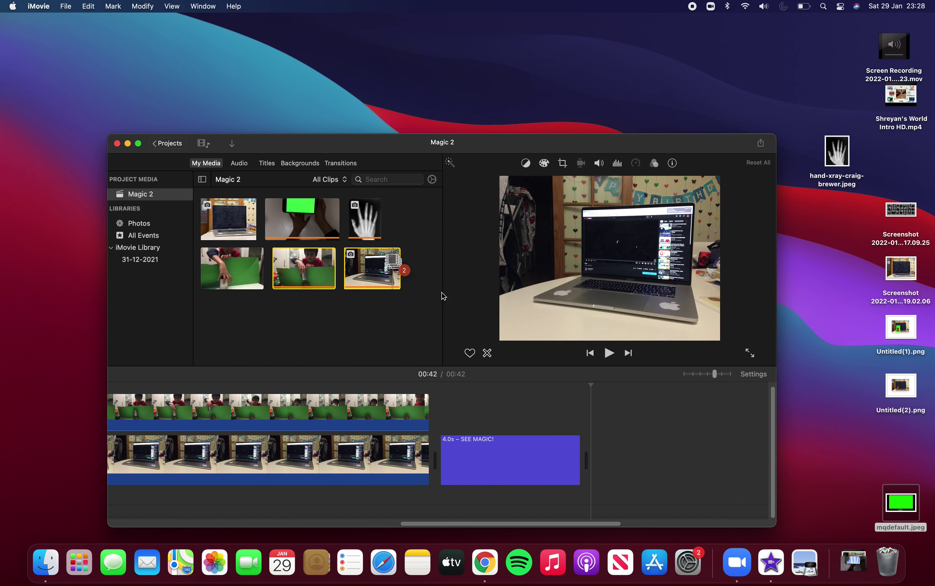
key("super+z")
scroll(617, 450, "right", 10)
left_click(551, 445)
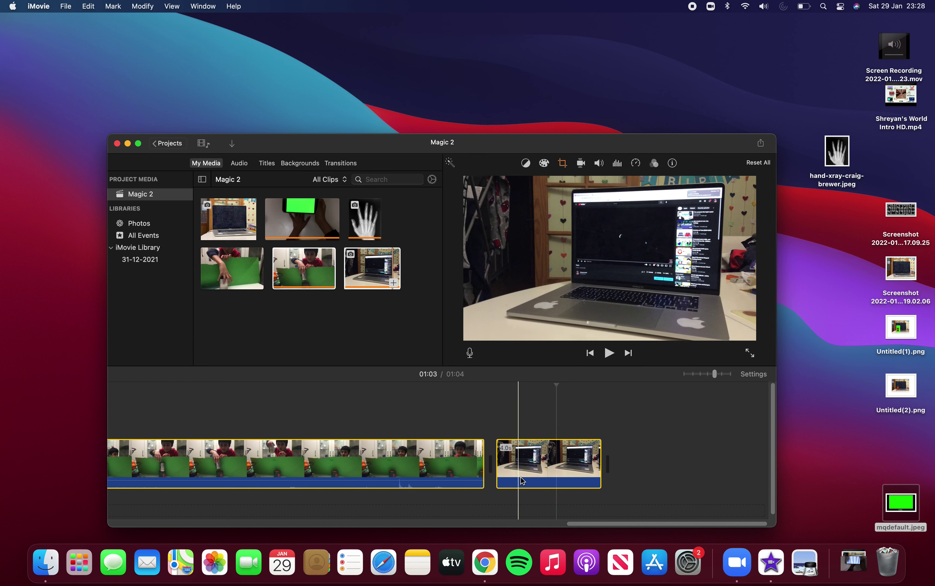
key("Delete")
scroll(372, 485, "left", 15)
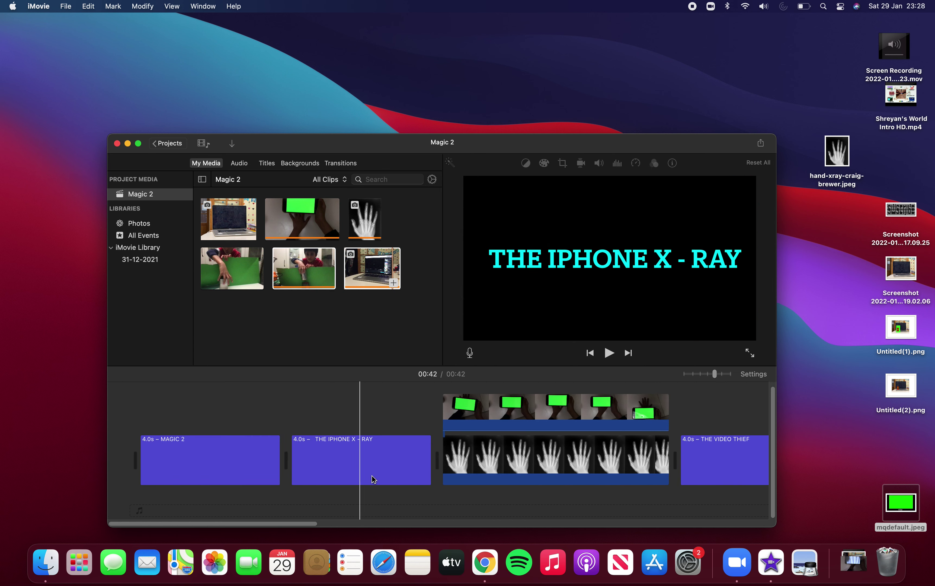
scroll(217, 477, "right", 5)
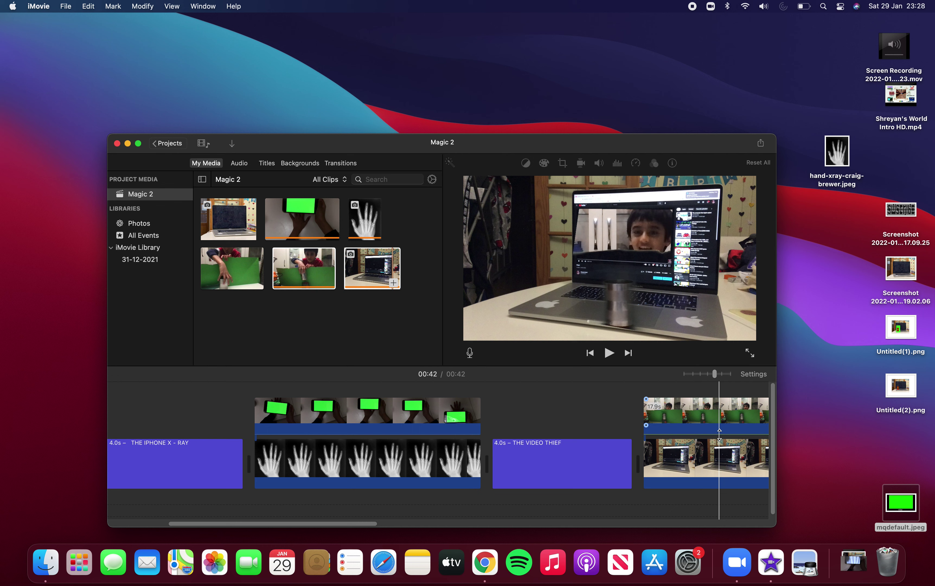
left_click(725, 415)
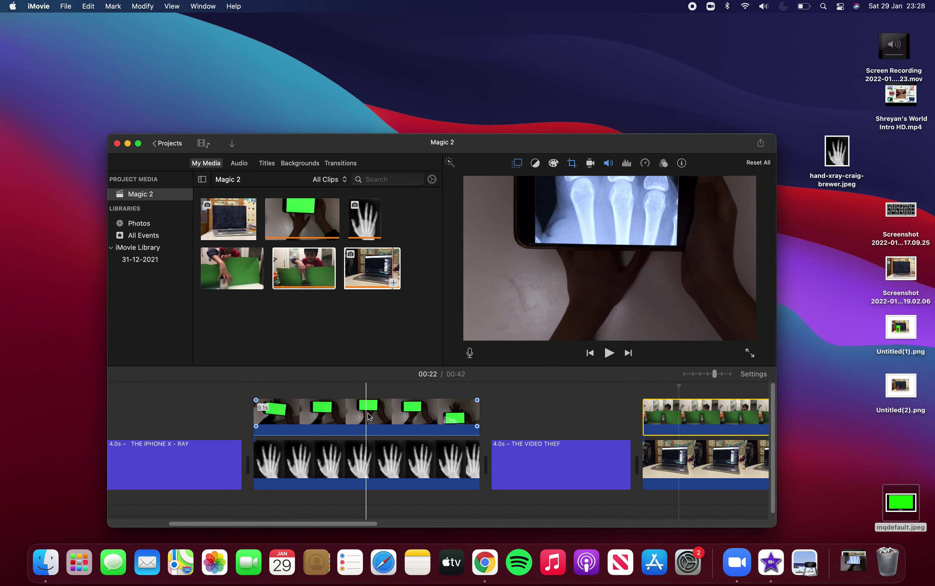
scroll(406, 387, "left", 1)
left_click(331, 413)
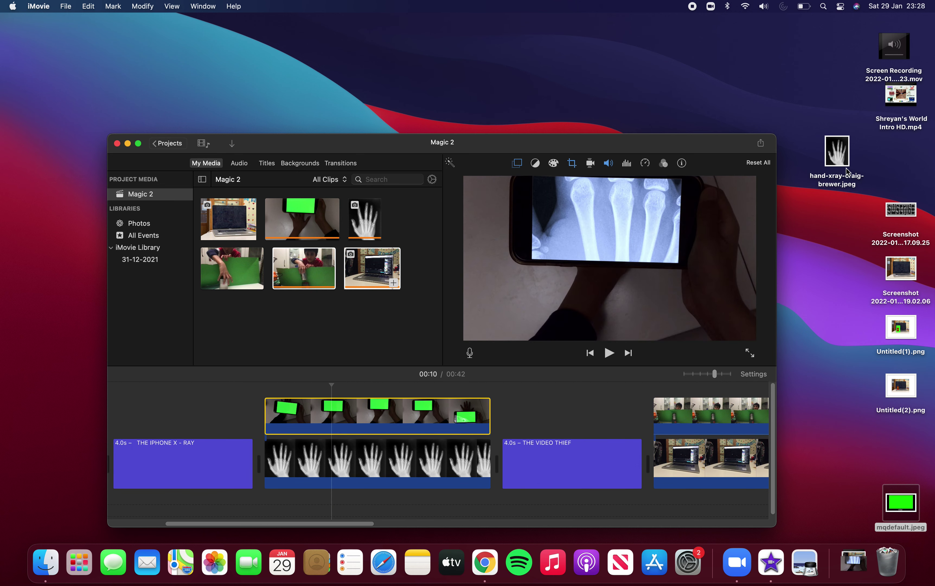
double_click(843, 160)
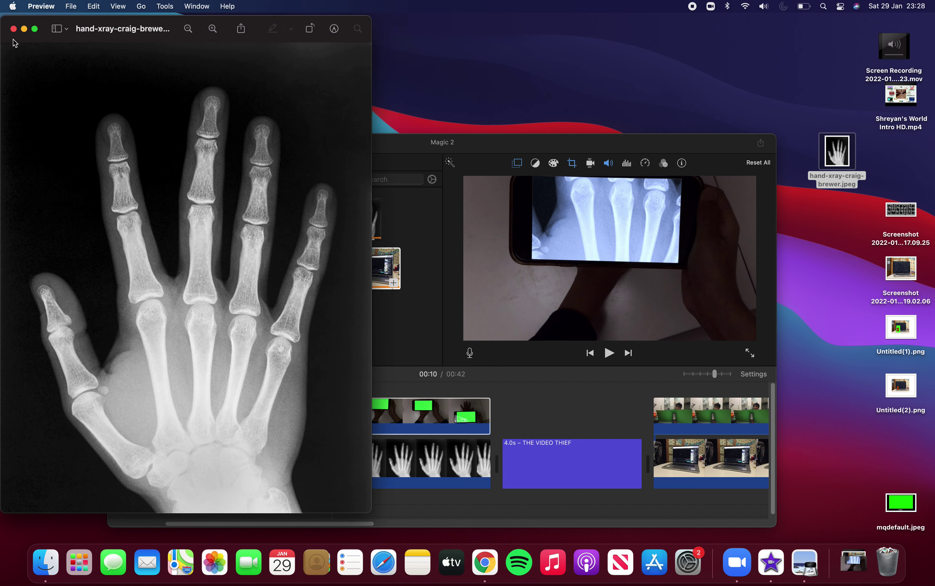
left_click(13, 28)
scroll(326, 430, "right", 10)
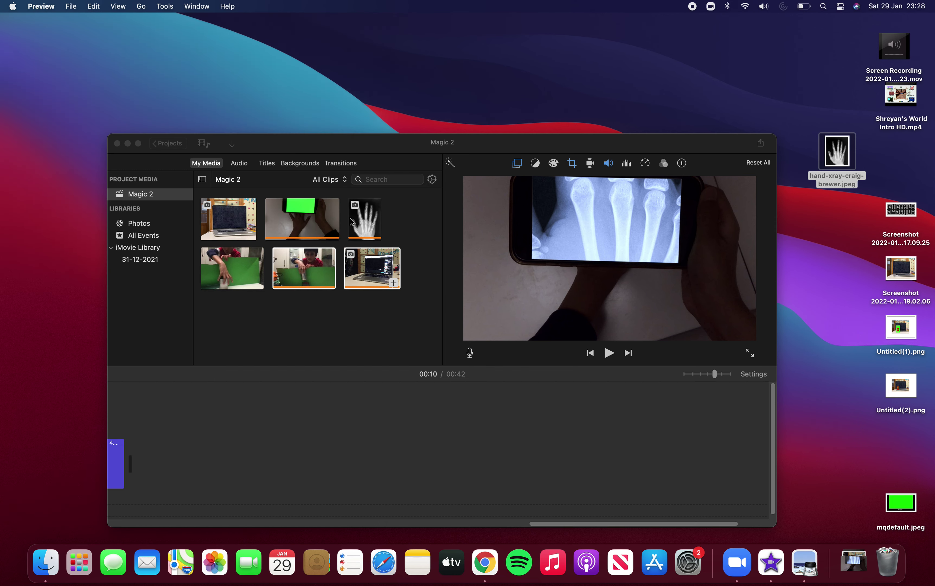
mouse_move(306, 219)
left_mouse_down()
mouse_move(177, 489)
mouse_move(178, 477)
left_mouse_up()
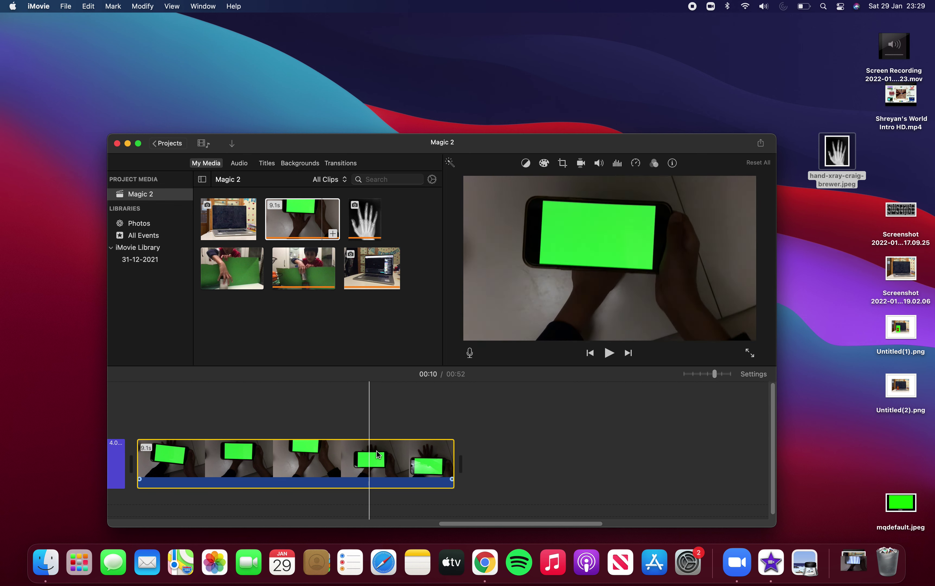
key("Delete")
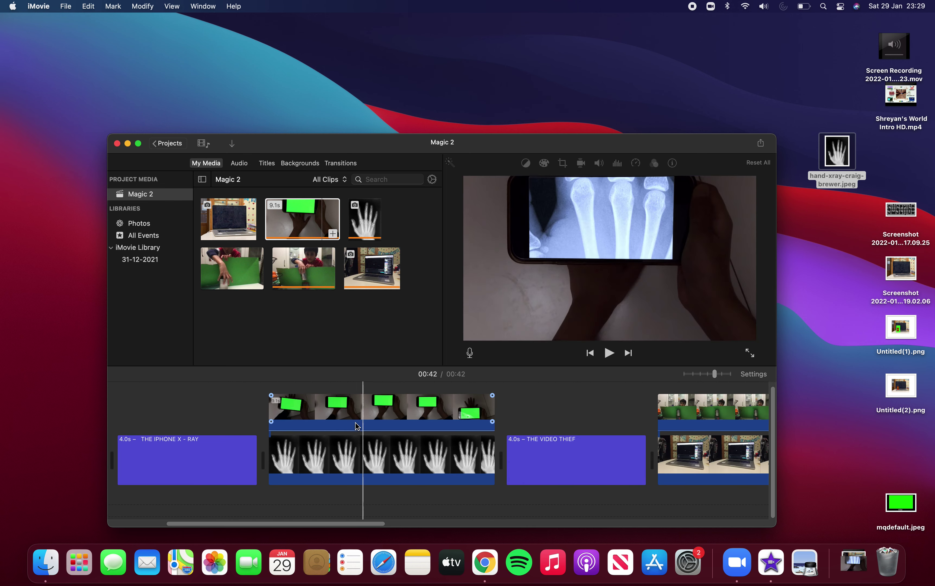
left_click(331, 456)
mouse_move(366, 221)
left_mouse_down()
mouse_move(387, 362)
mouse_move(386, 461)
mouse_move(358, 237)
left_mouse_up()
left_click(367, 232)
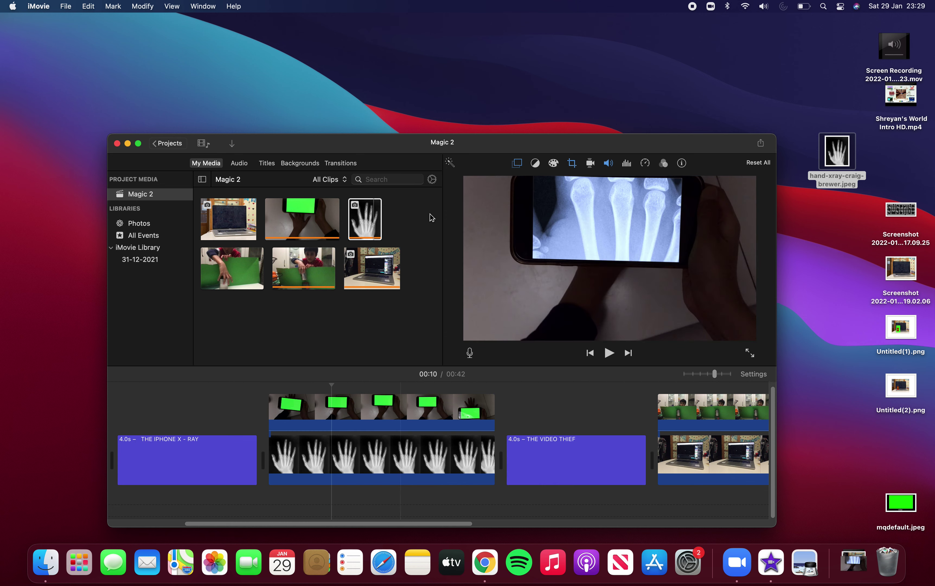
left_click(387, 409)
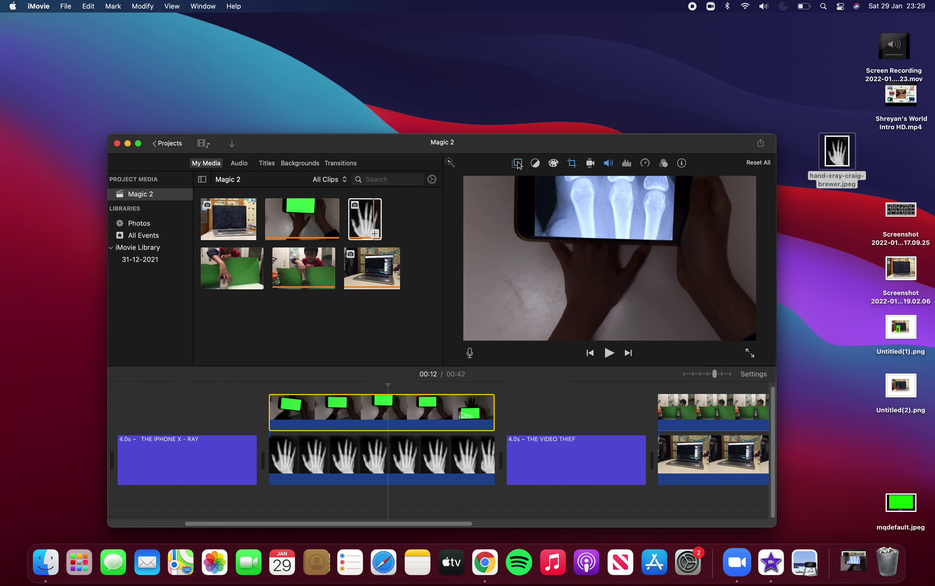
Set the phone overlay clip's style to Green/Blue Screen so the X-ray hand shows on the phone
left_click(519, 165)
left_click(484, 181)
left_click(500, 193)
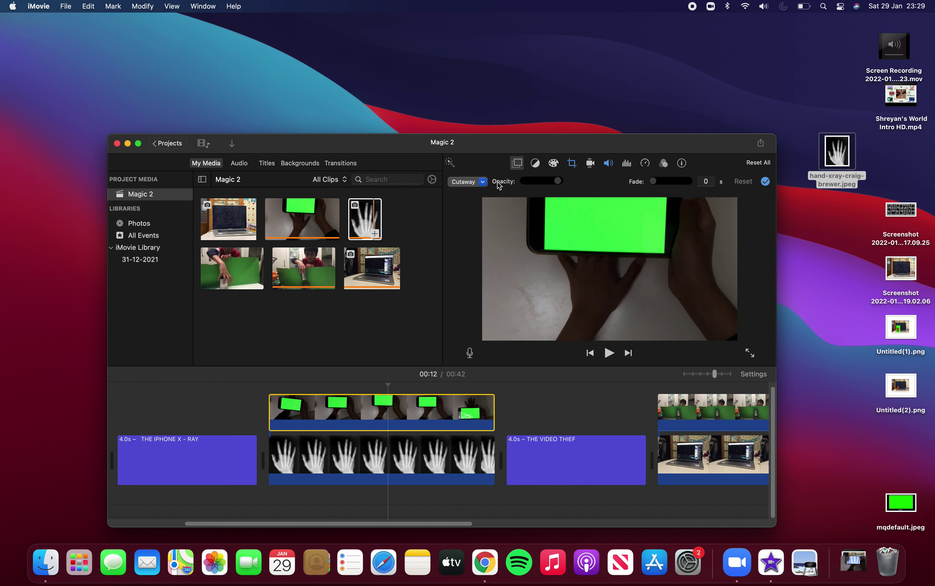
left_click(483, 181)
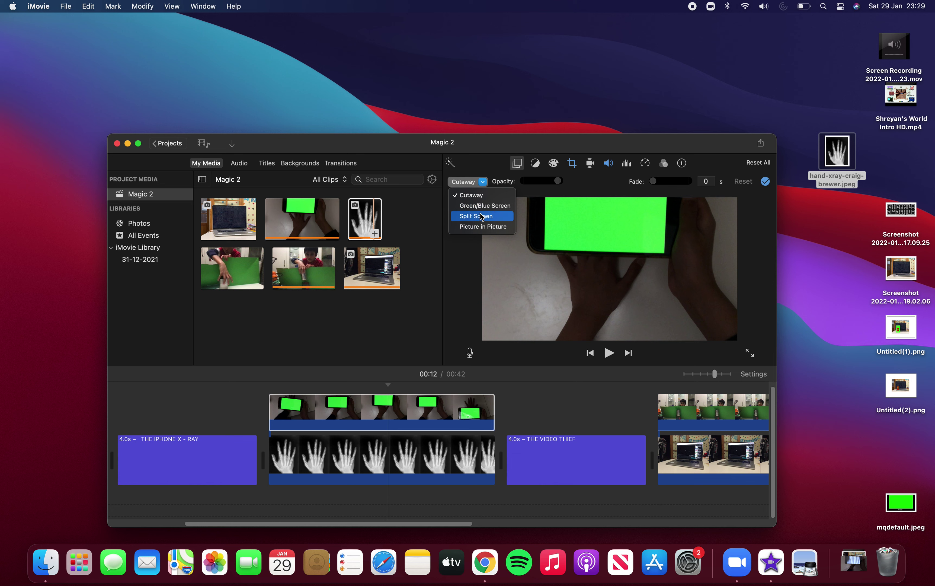
left_click(485, 205)
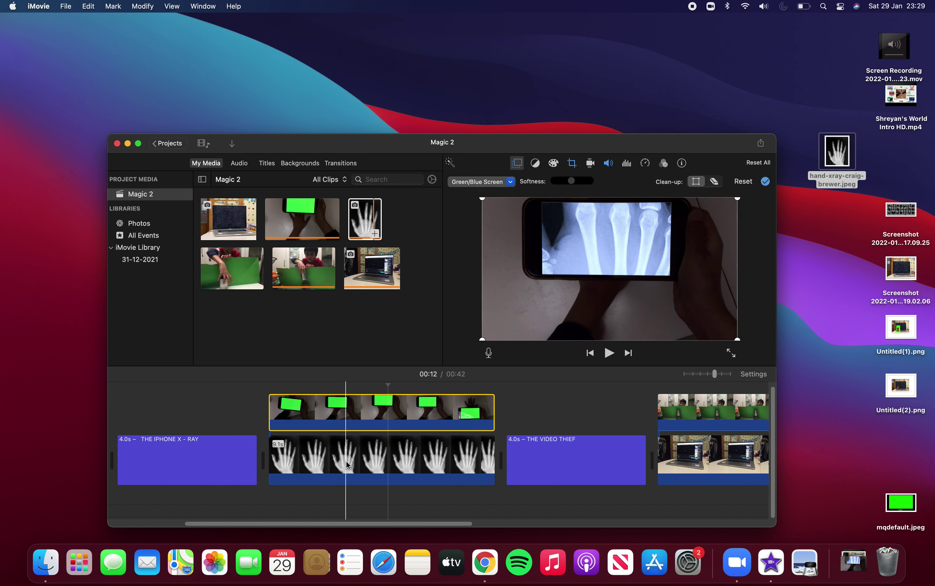
scroll(346, 461, "left", 2)
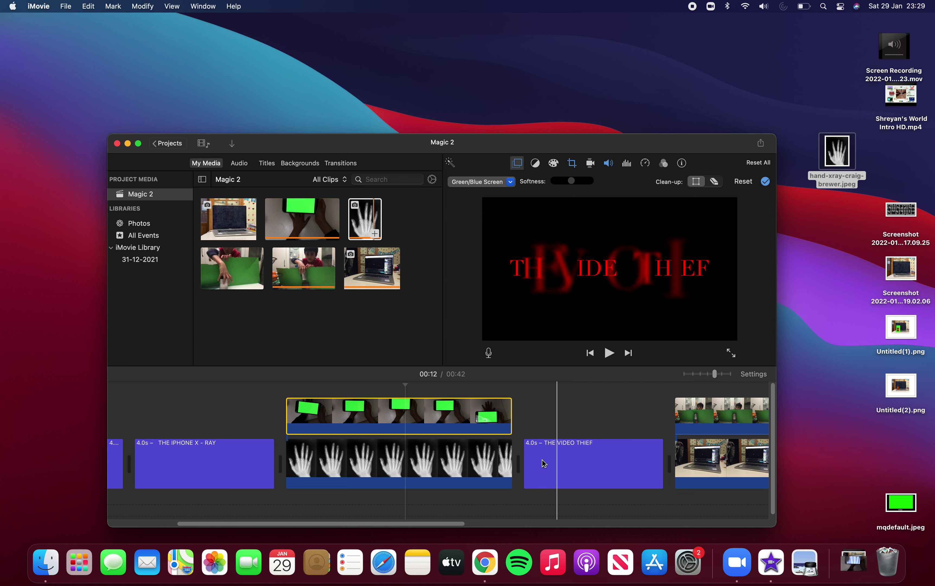
scroll(542, 442, "right", 10)
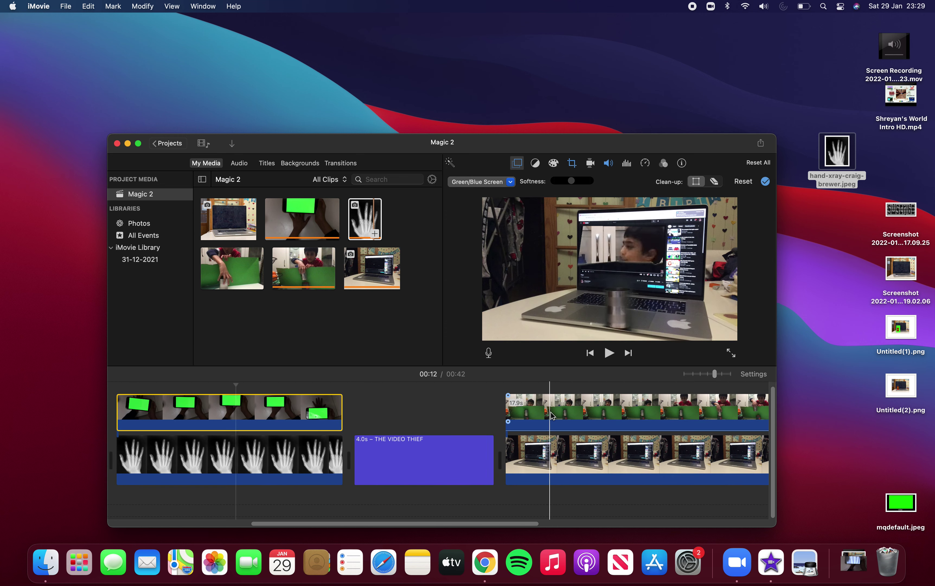
Select the person clip over the laptop, apply its green-screen settings, and confirm the Green/Blue Screen style
left_click(552, 414)
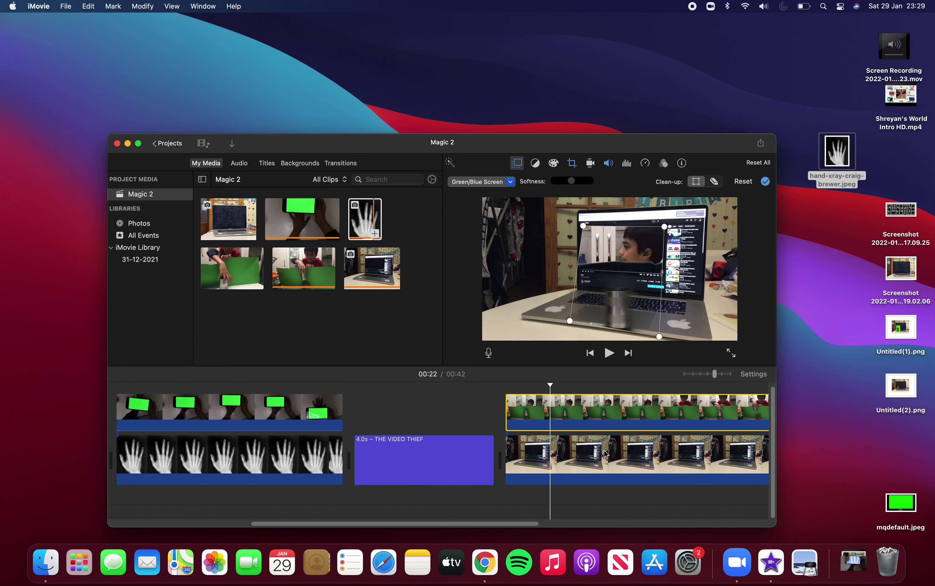
scroll(620, 442, "right", 20)
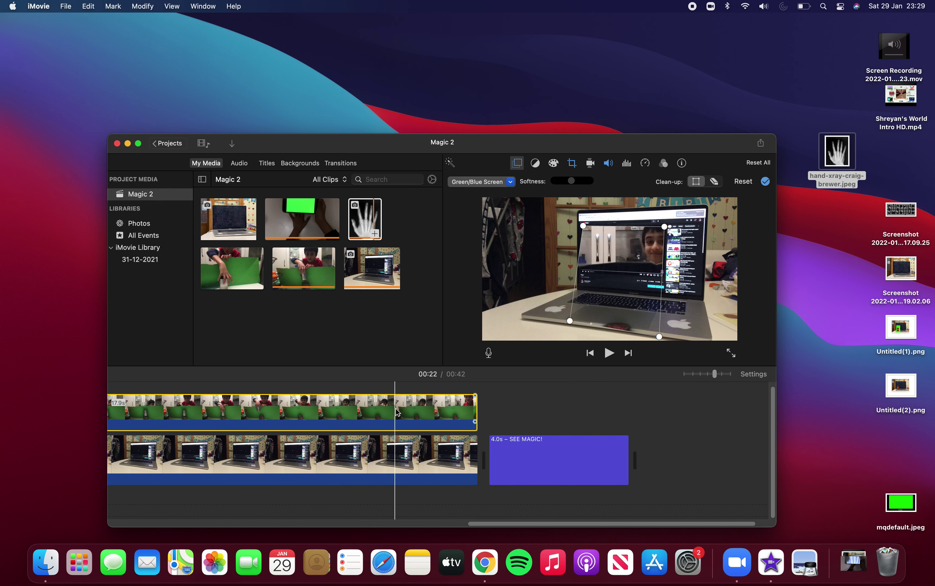
scroll(306, 403, "left", 6)
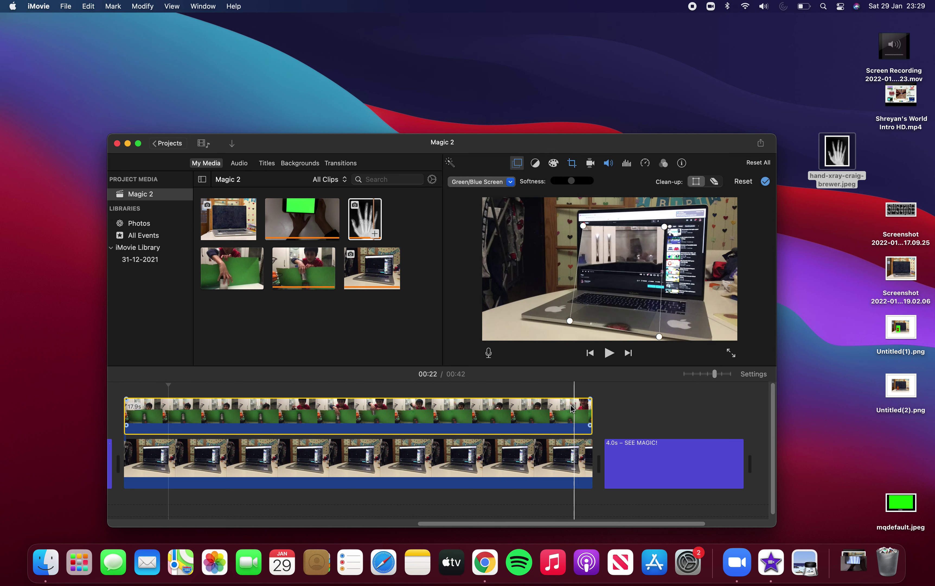
scroll(427, 422, "left", 2)
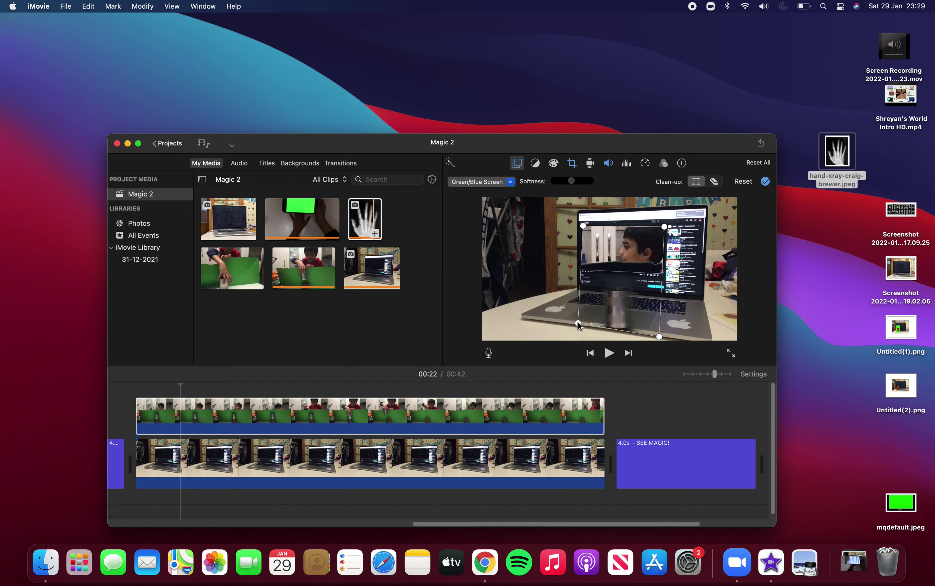
left_click(764, 183)
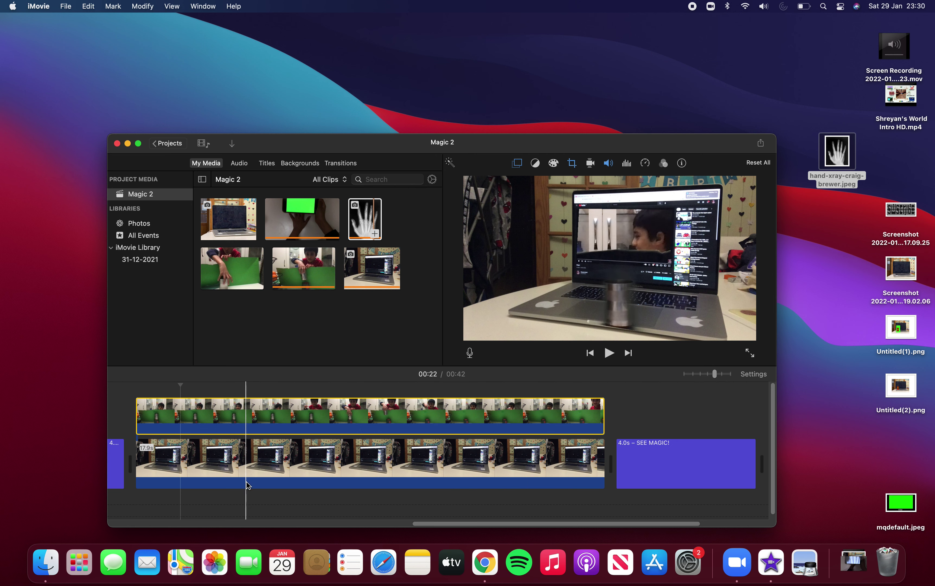
left_click(519, 163)
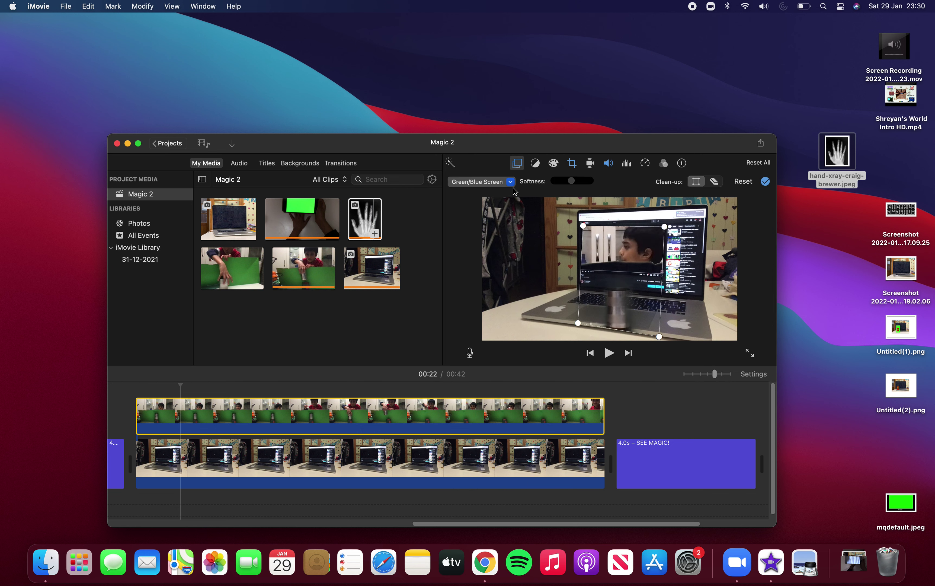
left_click(500, 181)
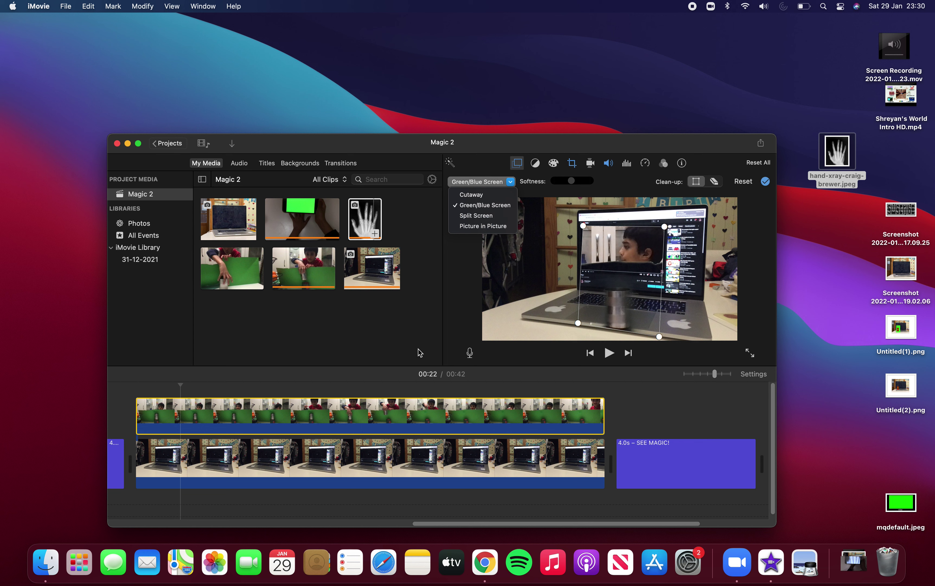
left_click(348, 391)
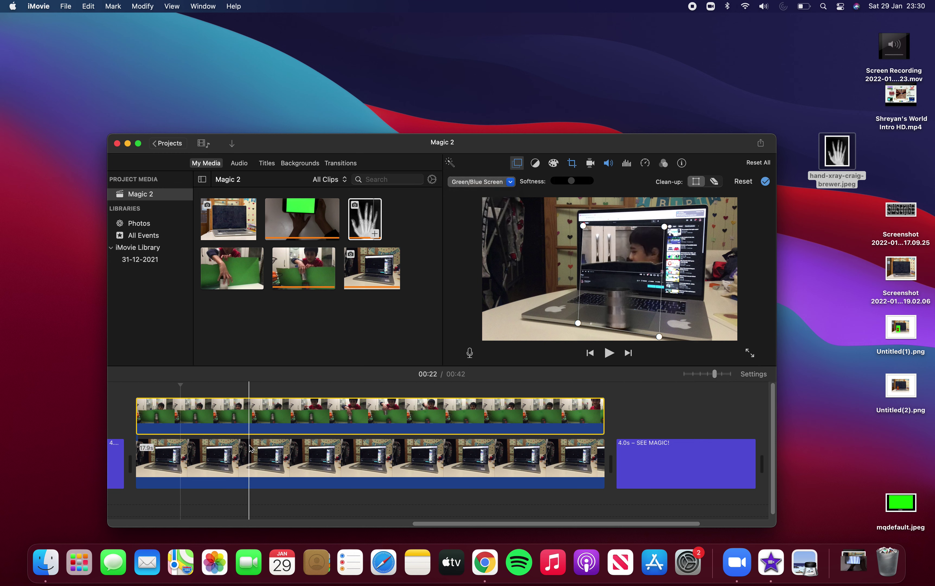